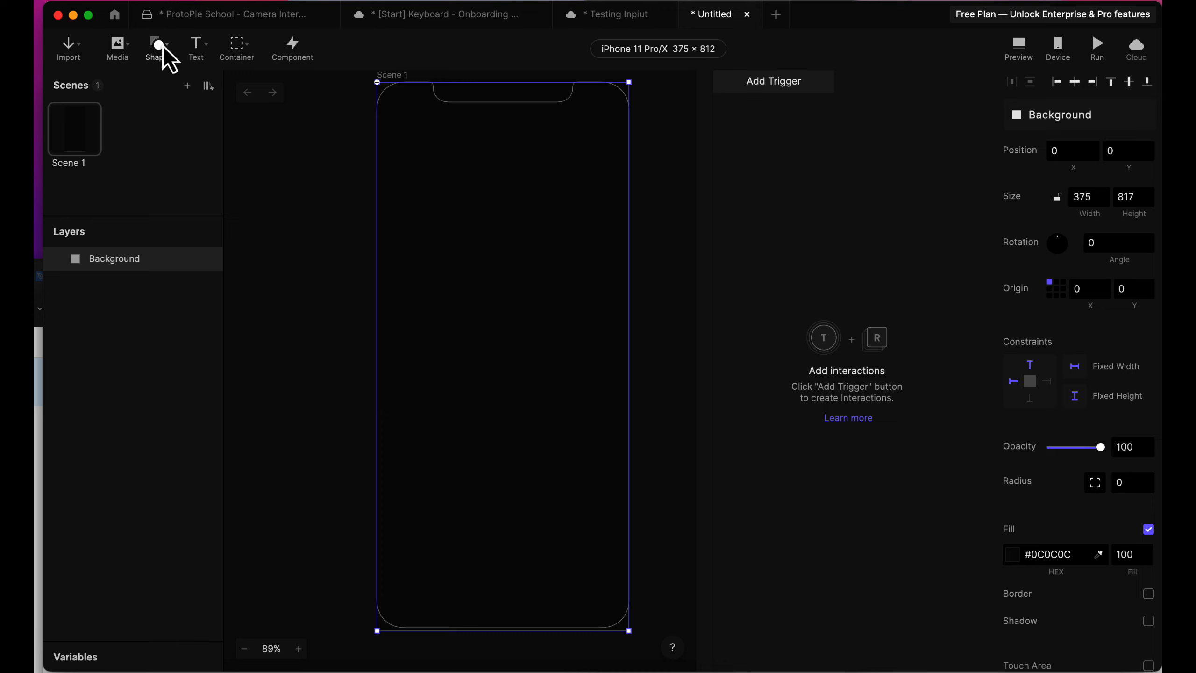
# Add a camera layer about 352 by 621 on the phone screen, placed at about X 12, Y 79.
pyautogui.click(126, 46)
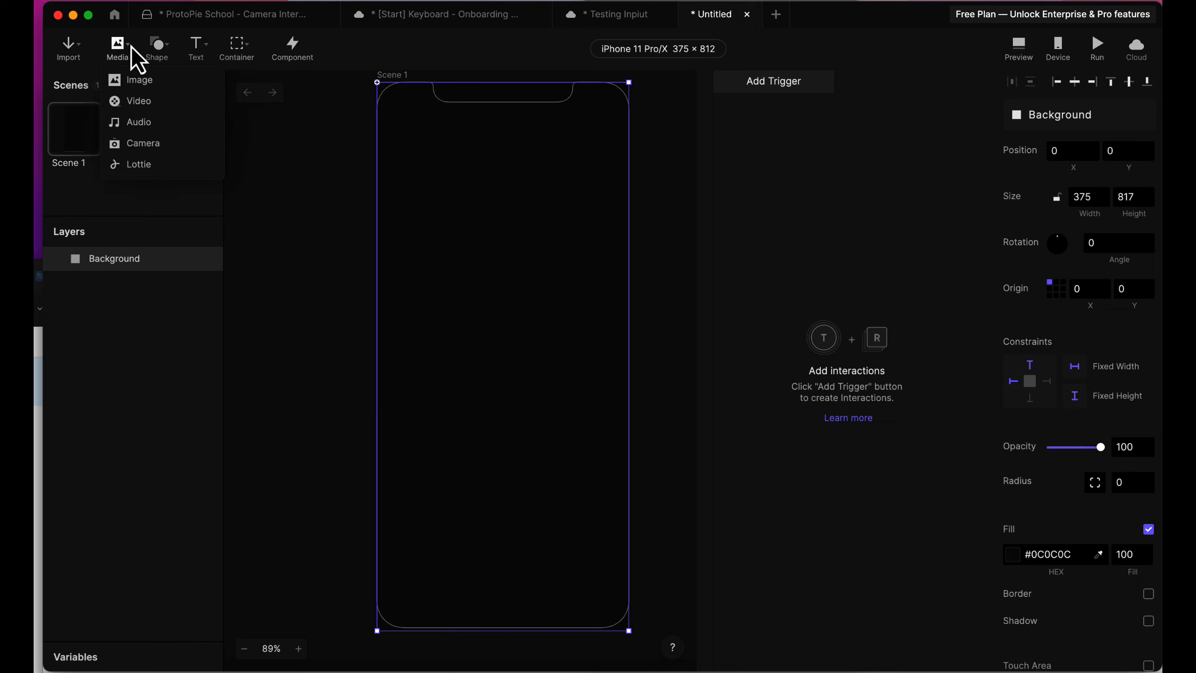
pyautogui.click(161, 147)
pyautogui.moveTo(386, 132)
pyautogui.mouseDown()
pyautogui.moveTo(621, 566)
pyautogui.moveTo(617, 540)
pyautogui.moveTo(621, 549)
pyautogui.mouseUp()
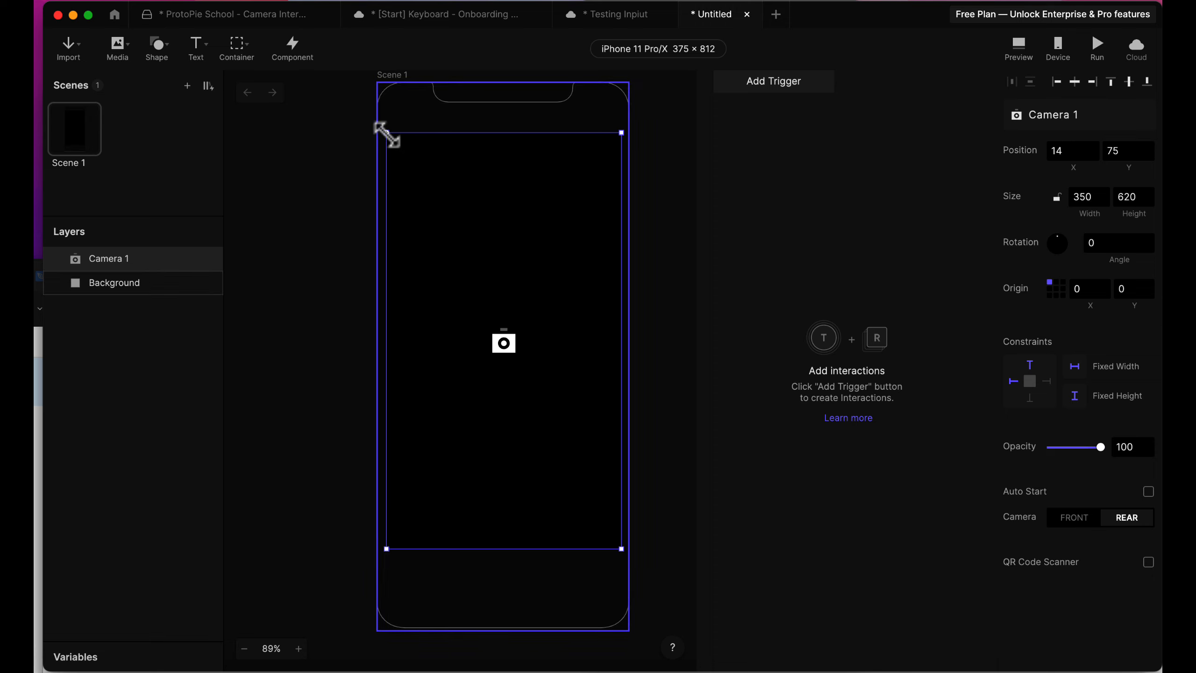
pyautogui.moveTo(387, 134); pyautogui.dragTo(385, 131)
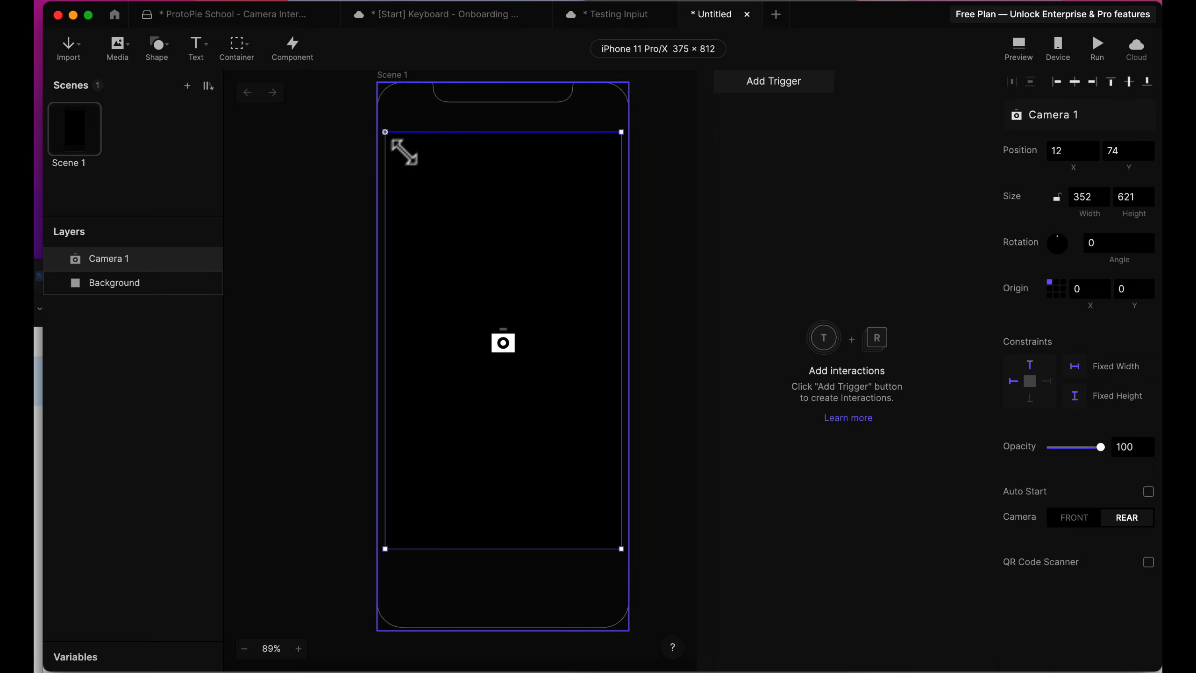
pyautogui.moveTo(516, 401); pyautogui.dragTo(516, 405)
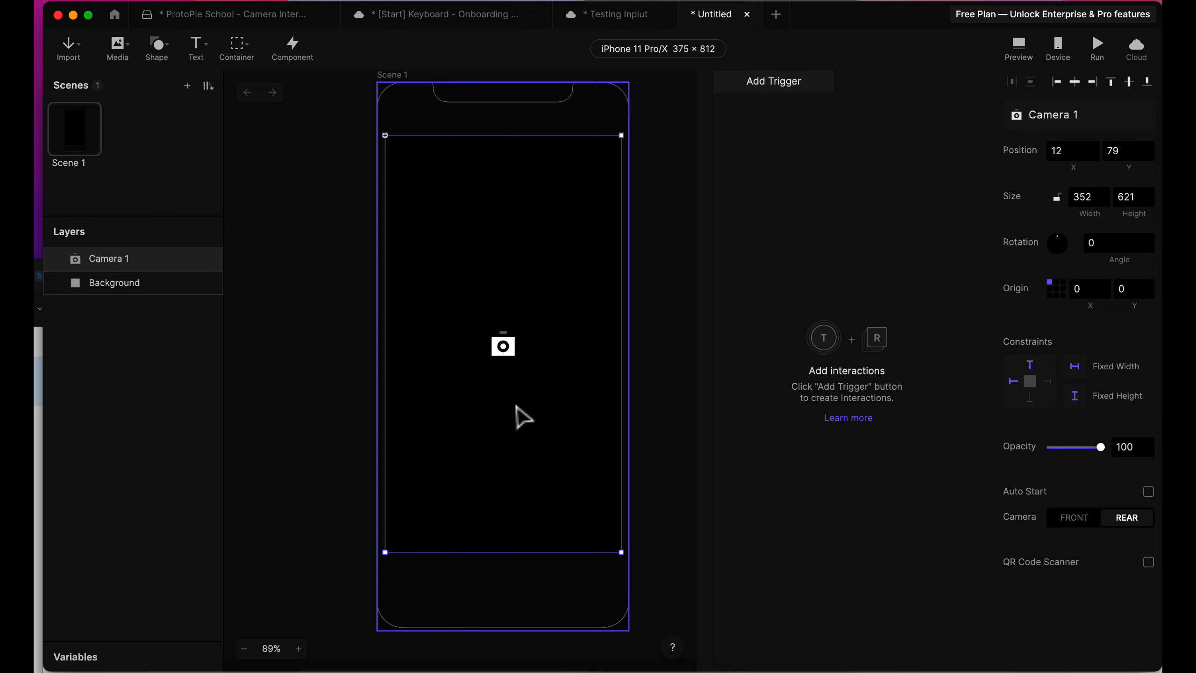
pyautogui.click(325, 296)
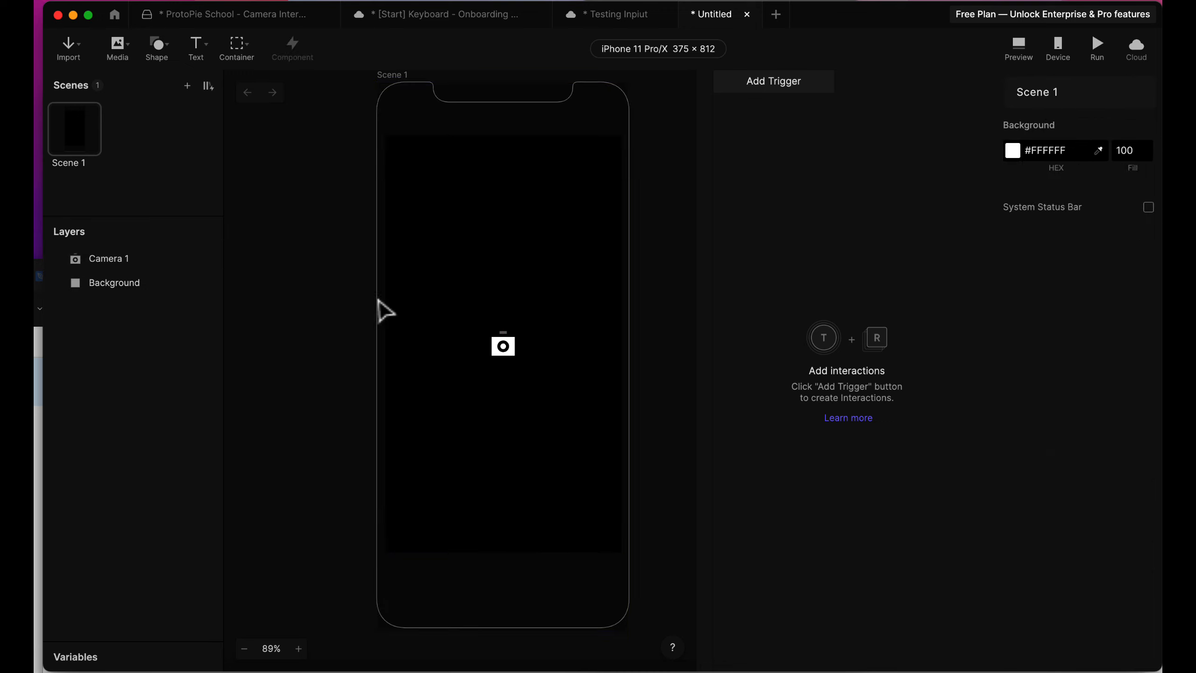
pyautogui.click(425, 299)
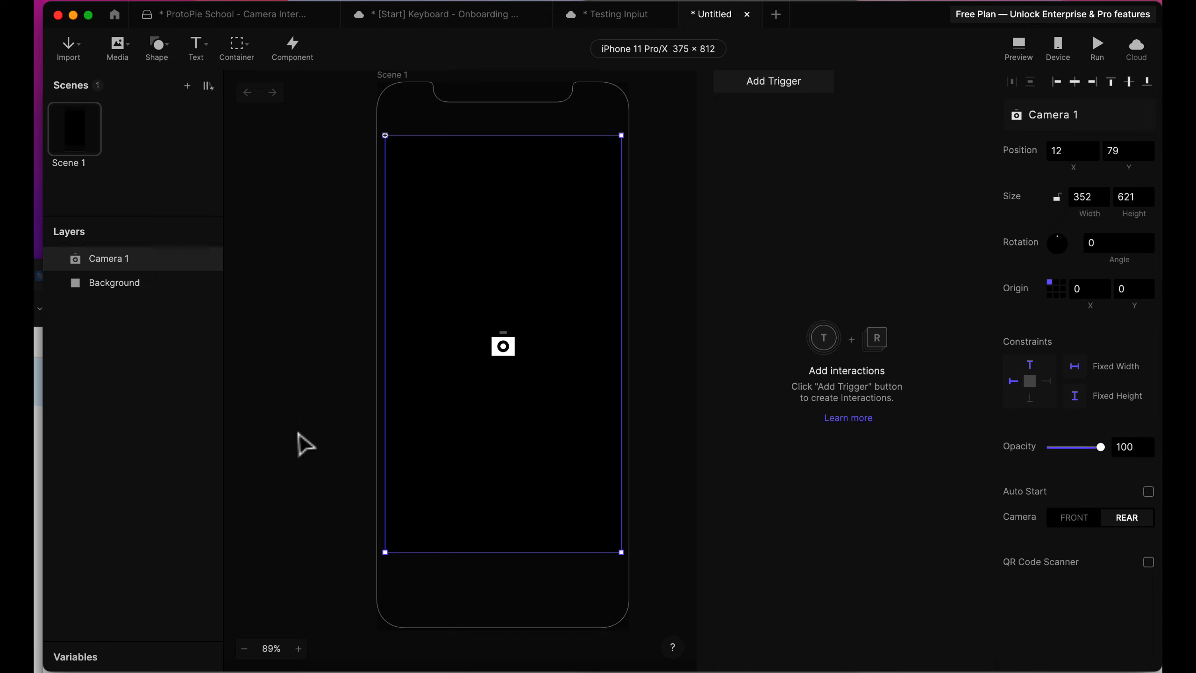
# Draw a circle about 66 by 66 centered below the camera layer as the shutter button.
pyautogui.click(170, 45)
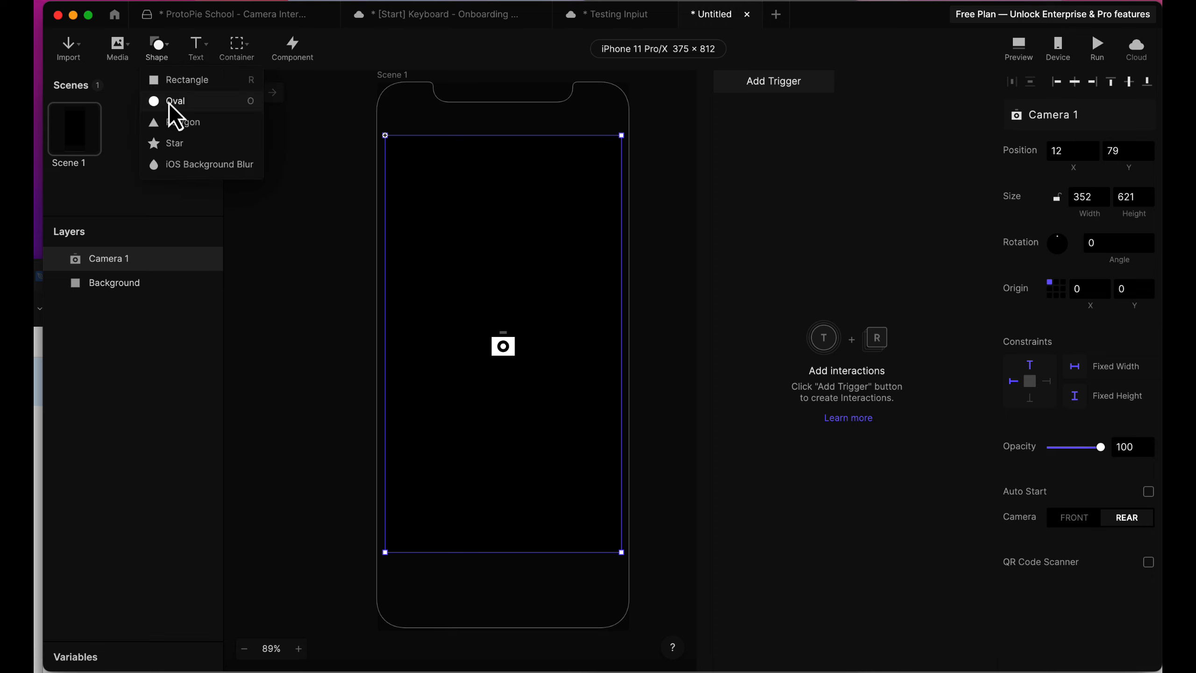
pyautogui.click(170, 100)
pyautogui.moveTo(473, 572)
pyautogui.mouseDown()
pyautogui.moveTo(518, 616)
pyautogui.moveTo(498, 593)
pyautogui.mouseUp()
# Draw a smaller circle about 43 by 43 to the right of the shutter circle, at about X 282, Y 735.
pyautogui.click(159, 46)
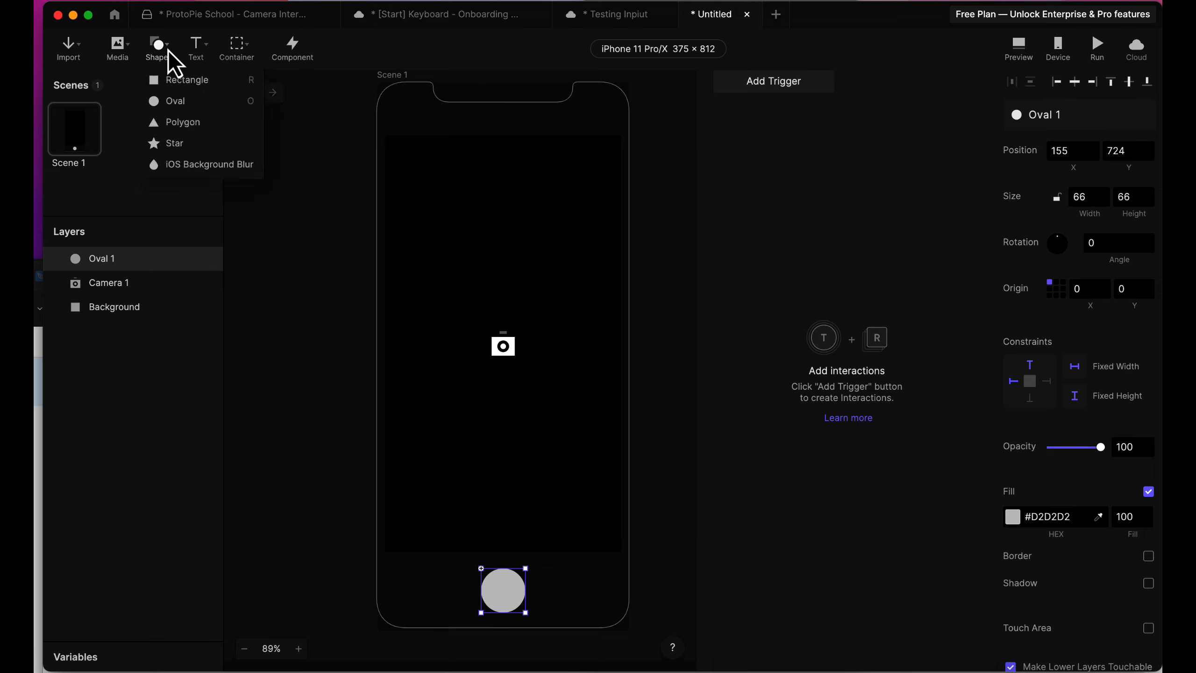
pyautogui.click(170, 100)
pyautogui.moveTo(565, 578)
pyautogui.mouseDown()
pyautogui.moveTo(596, 608)
pyautogui.moveTo(575, 587)
pyautogui.moveTo(573, 601)
pyautogui.mouseUp()
pyautogui.click(667, 610)
pyautogui.click(503, 586)
pyautogui.click(509, 596)
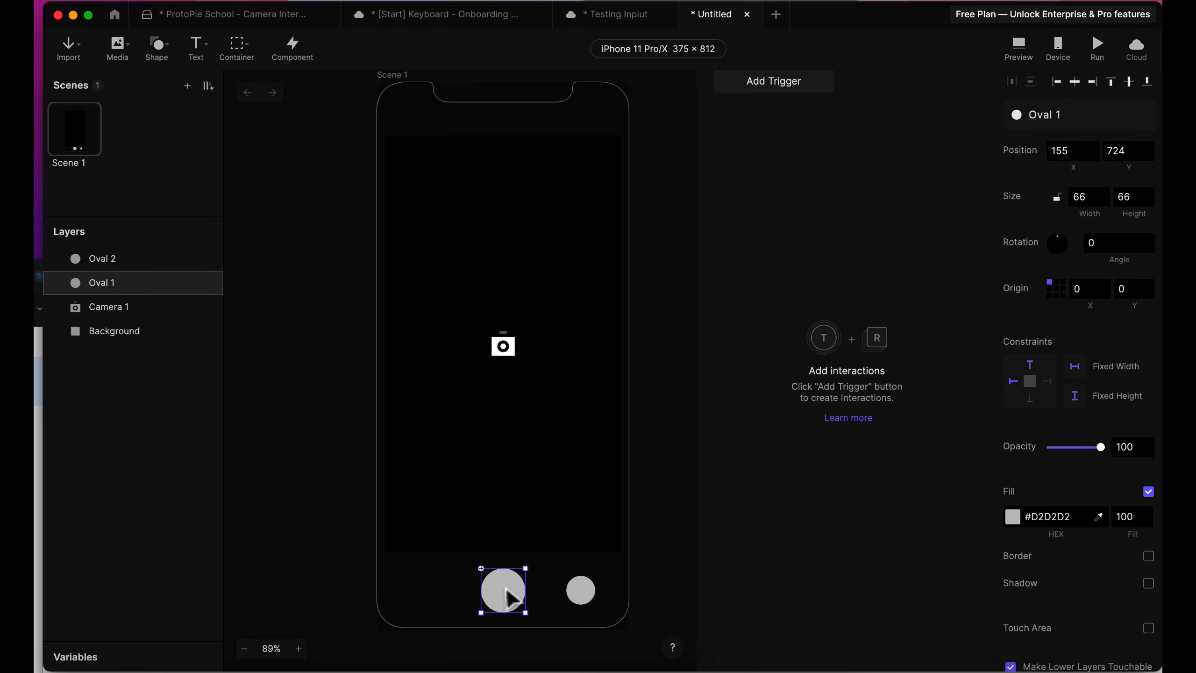
pyautogui.click(510, 448)
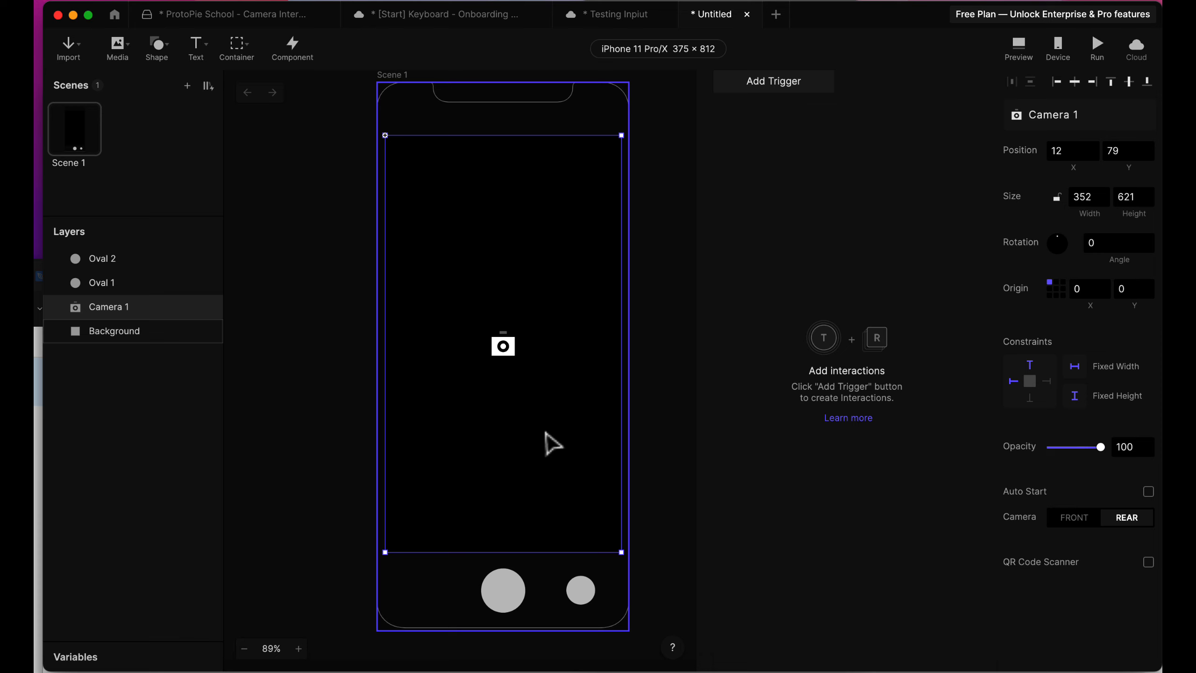
pyautogui.click(641, 440)
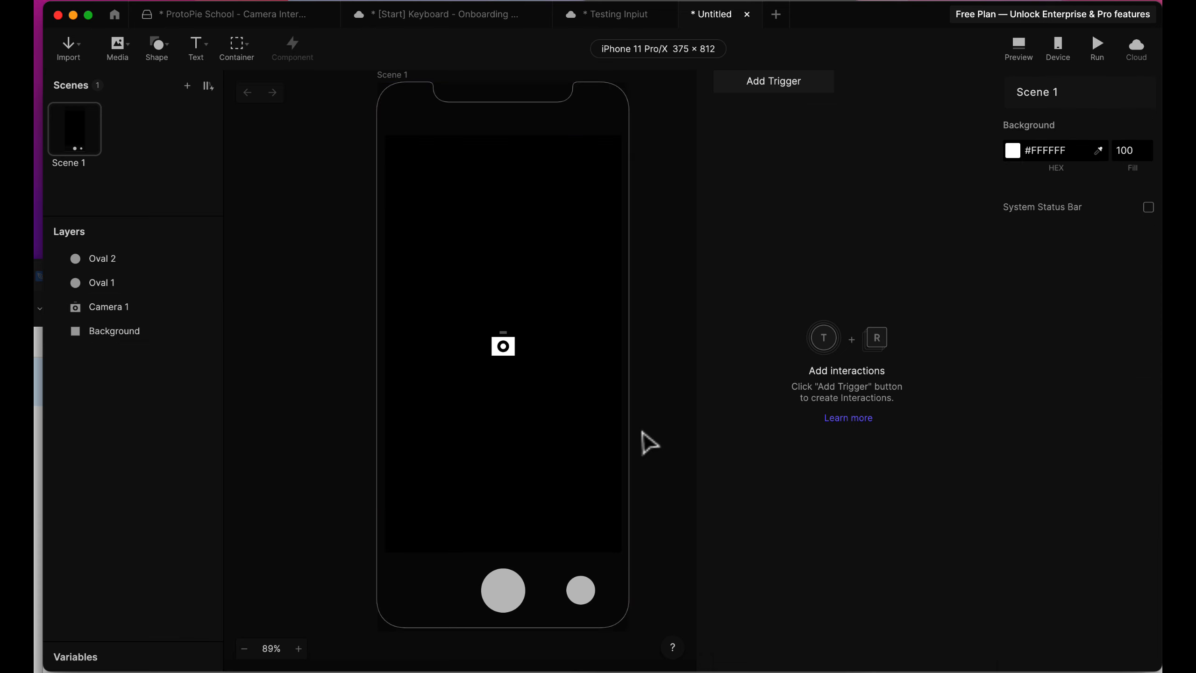
pyautogui.click(583, 453)
pyautogui.click(518, 601)
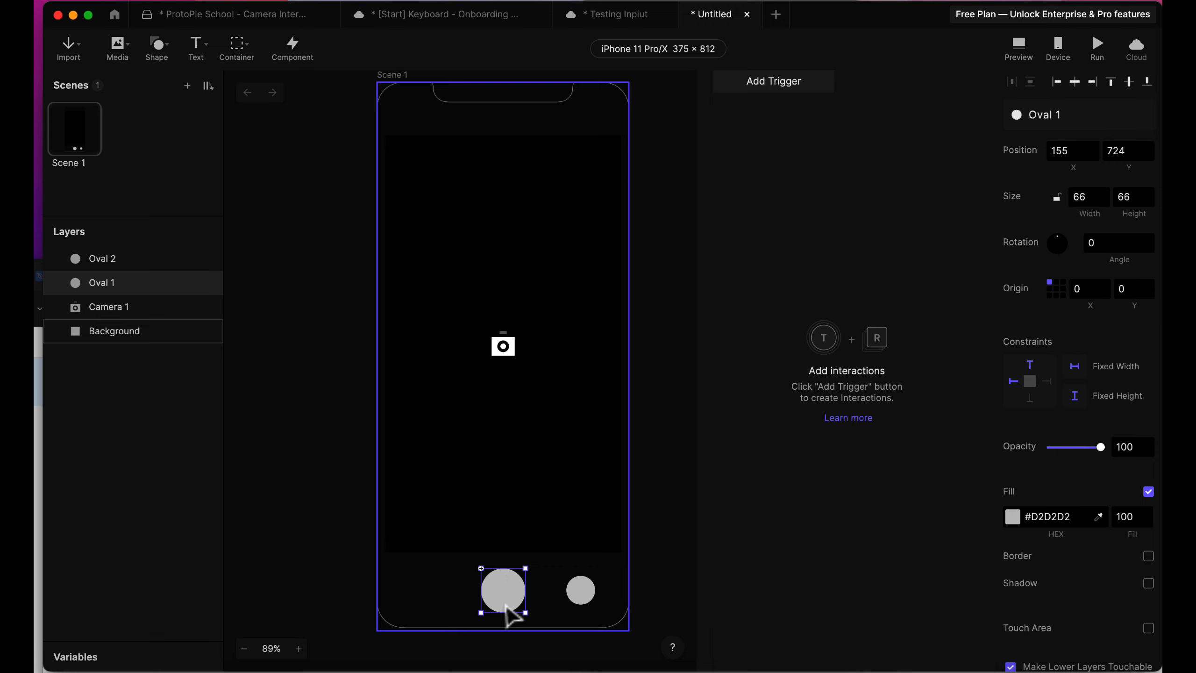
pyautogui.click(536, 328)
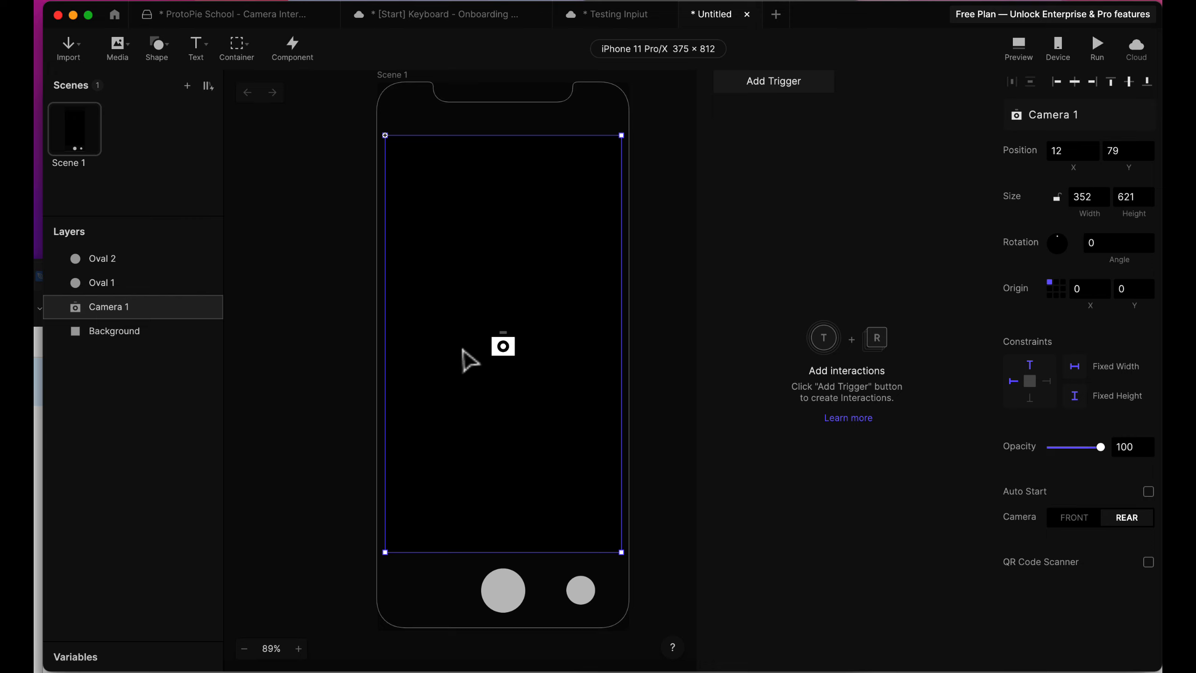
# Add a Tap trigger to the large shutter circle.
pyautogui.click(500, 595)
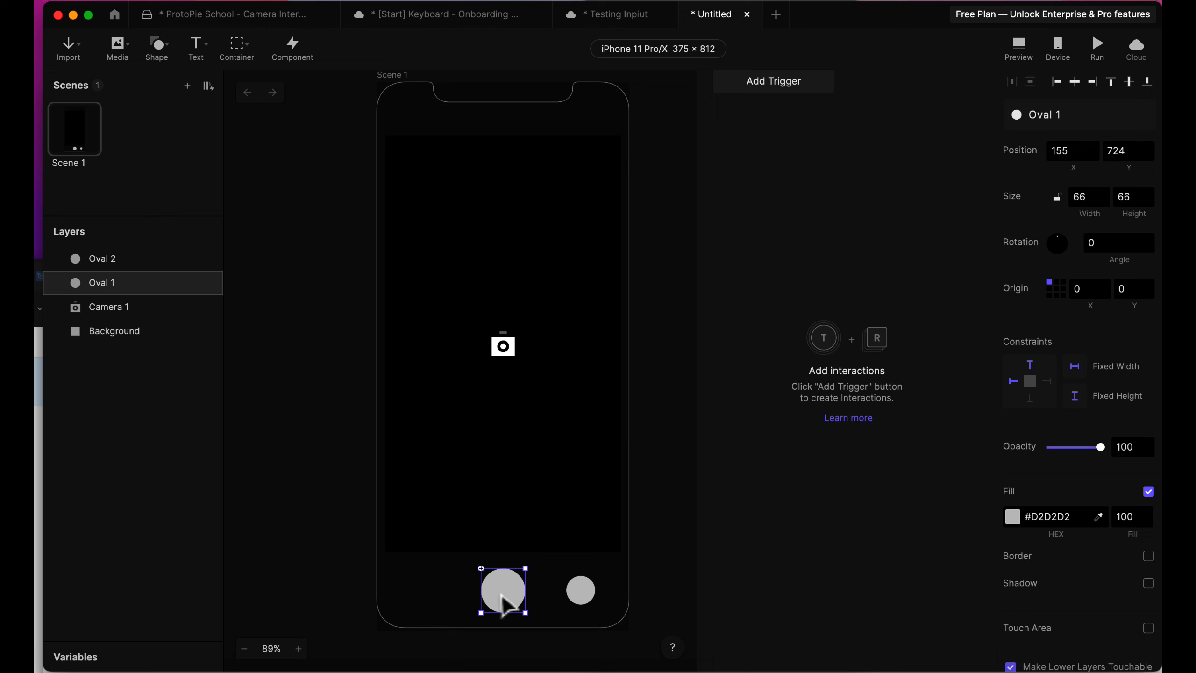
pyautogui.click(785, 86)
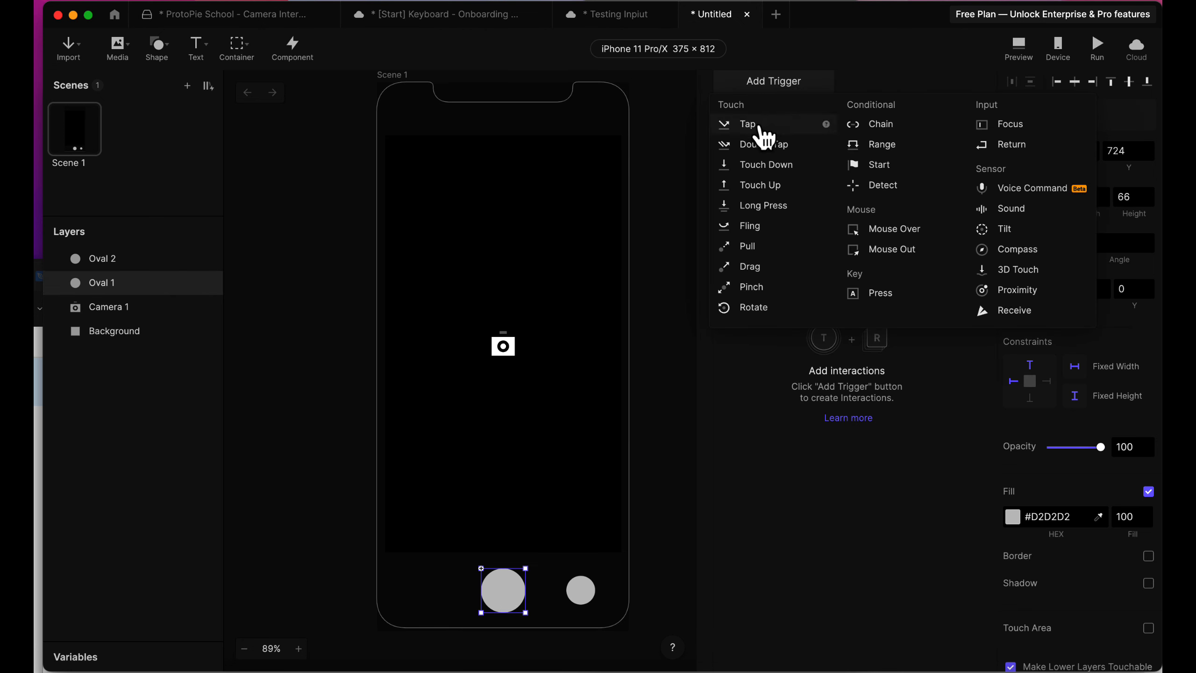
pyautogui.click(748, 124)
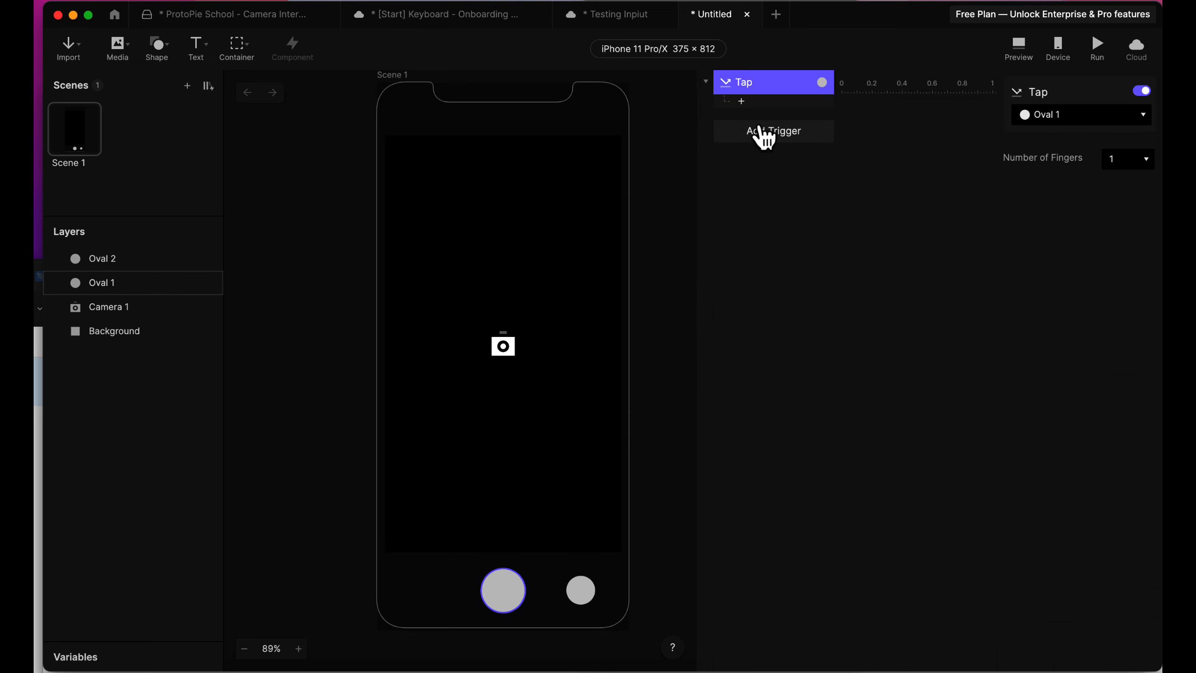
# Give the shutter circle's Tap trigger a Camera response that stops the Camera 1 layer.
pyautogui.click(741, 101)
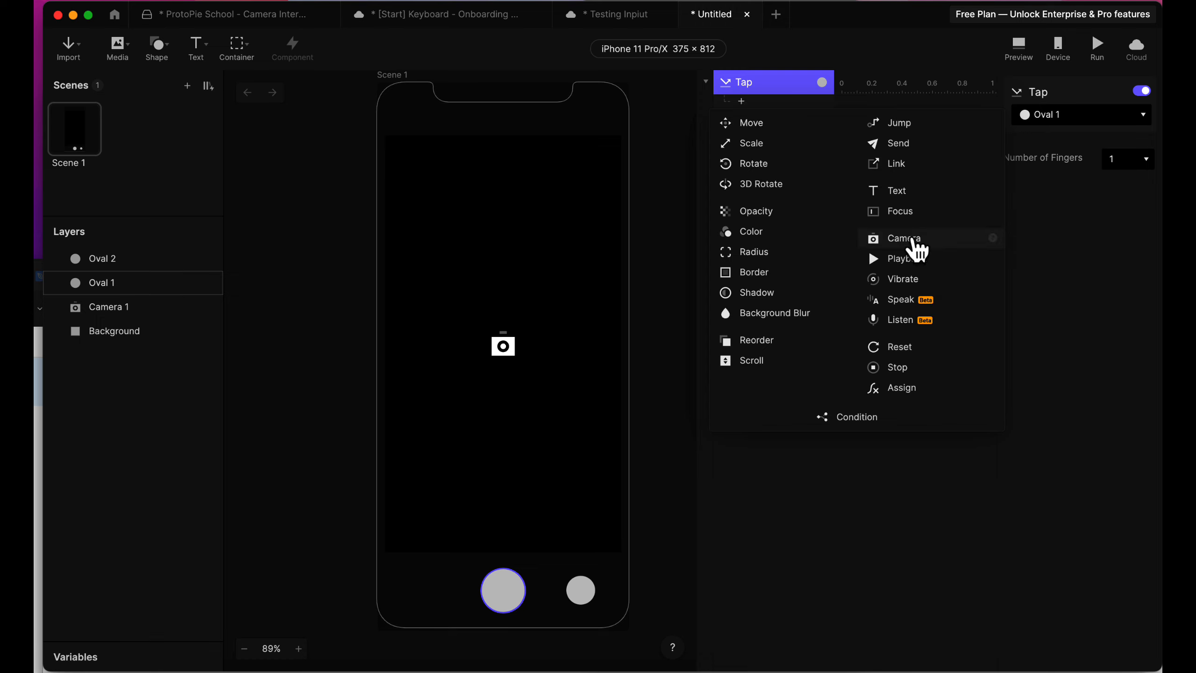
pyautogui.click(904, 238)
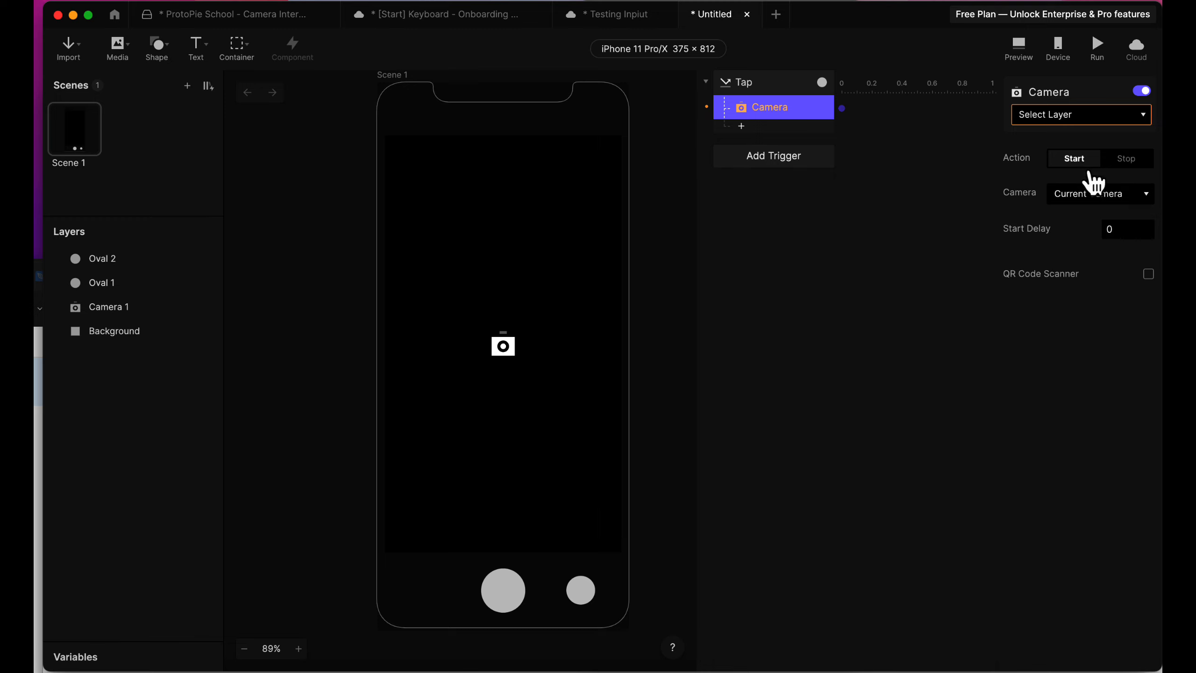
pyautogui.click(1126, 166)
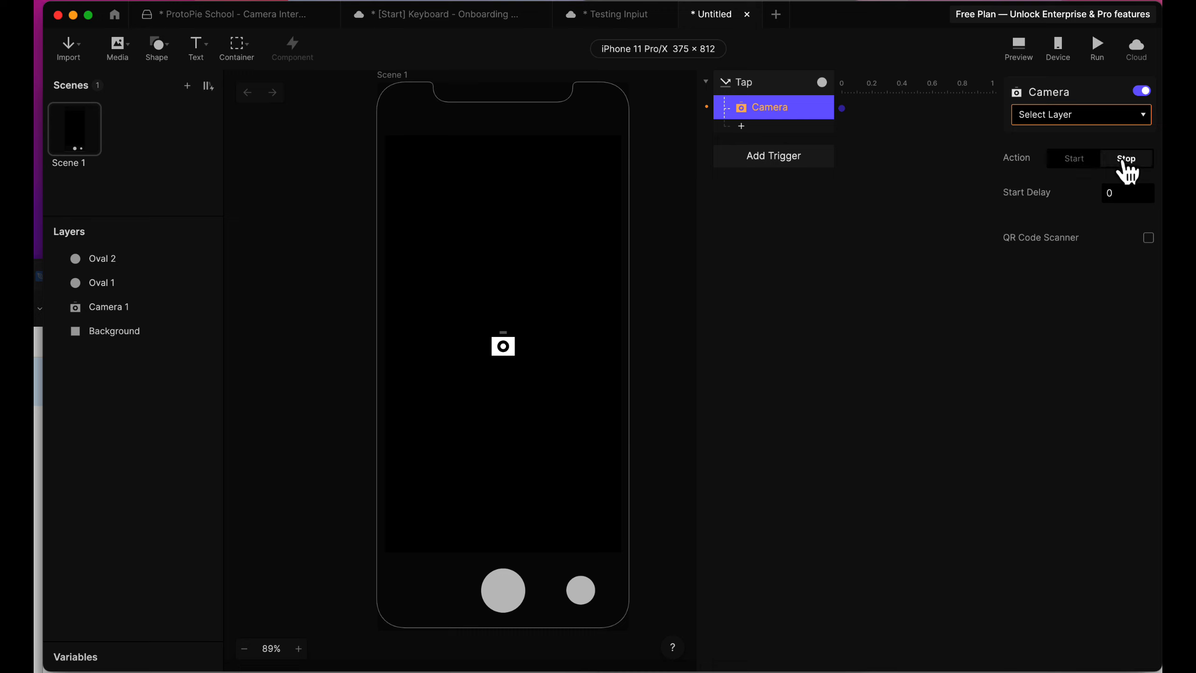
pyautogui.click(1105, 120)
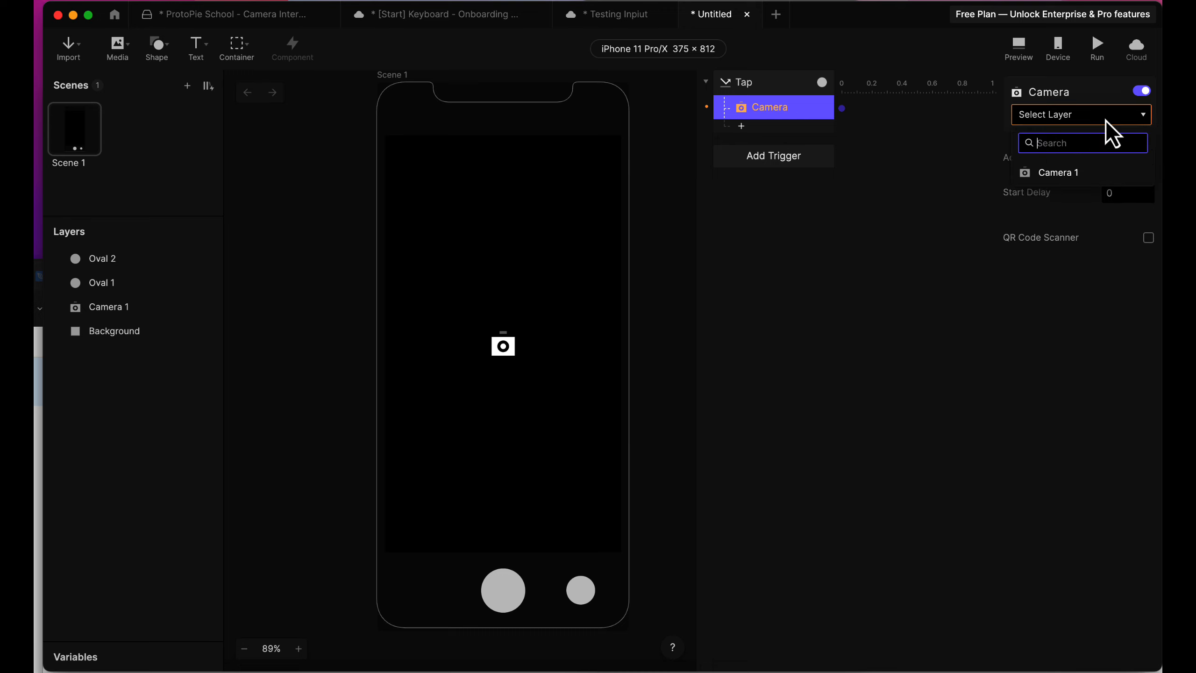
pyautogui.click(1089, 175)
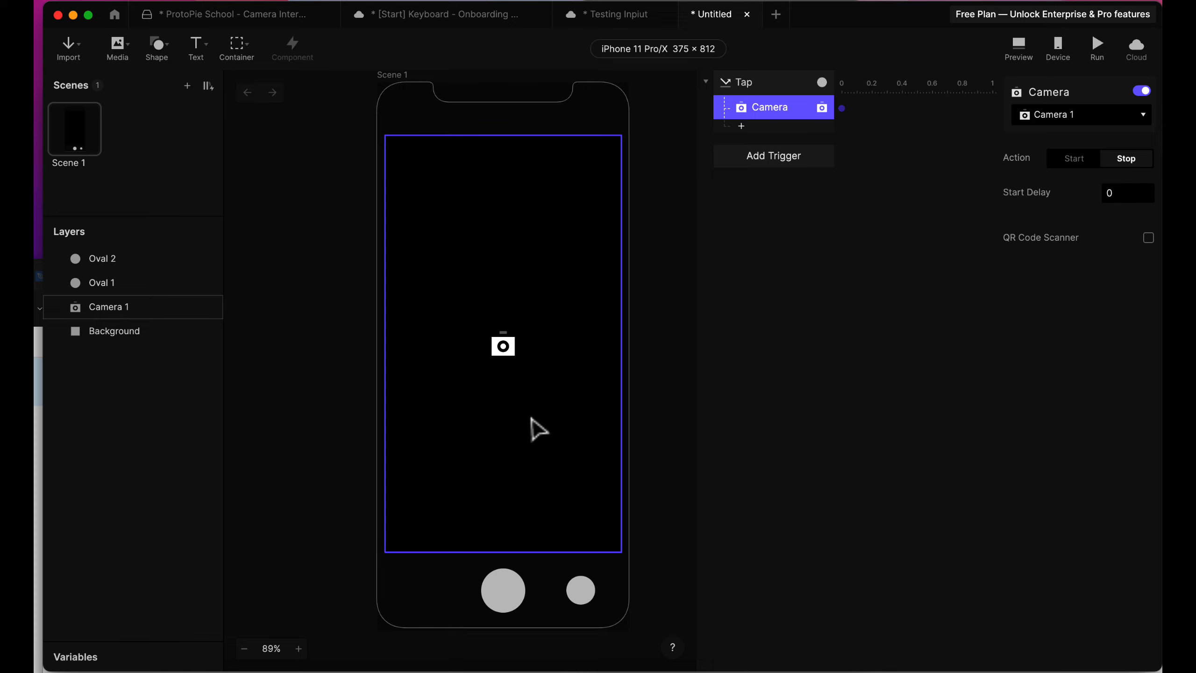
# Add a second Tap trigger, assigned to the small circle beside the shutter circle.
pyautogui.click(515, 599)
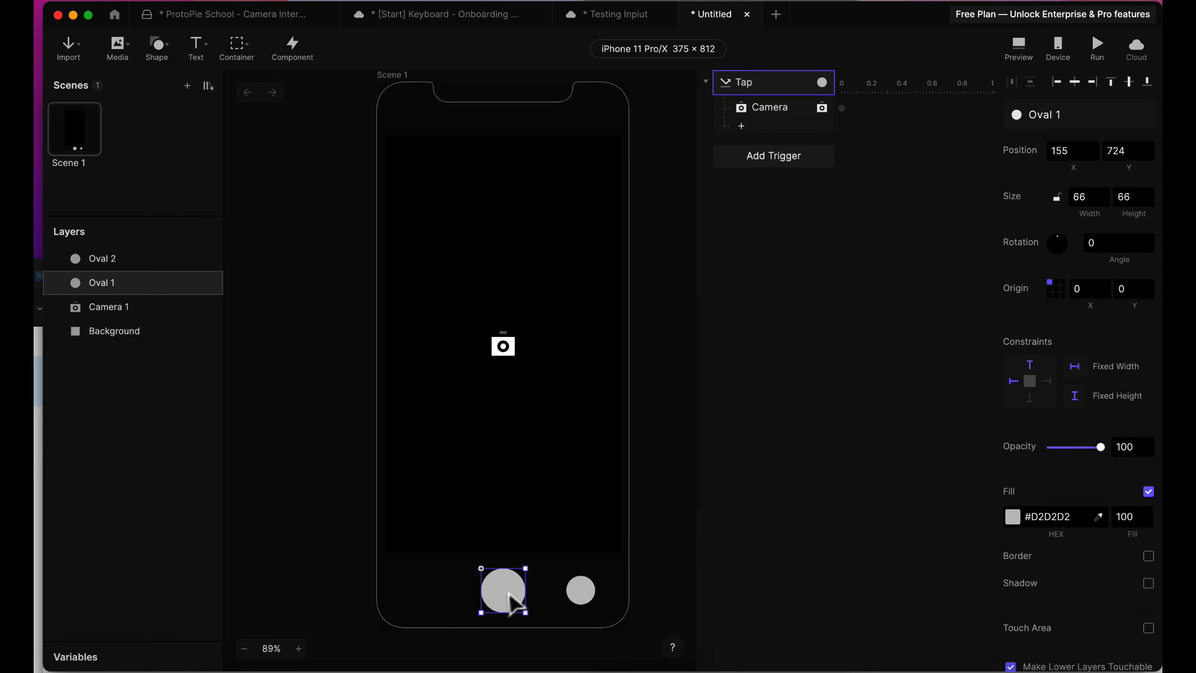
pyautogui.click(538, 471)
pyautogui.click(583, 595)
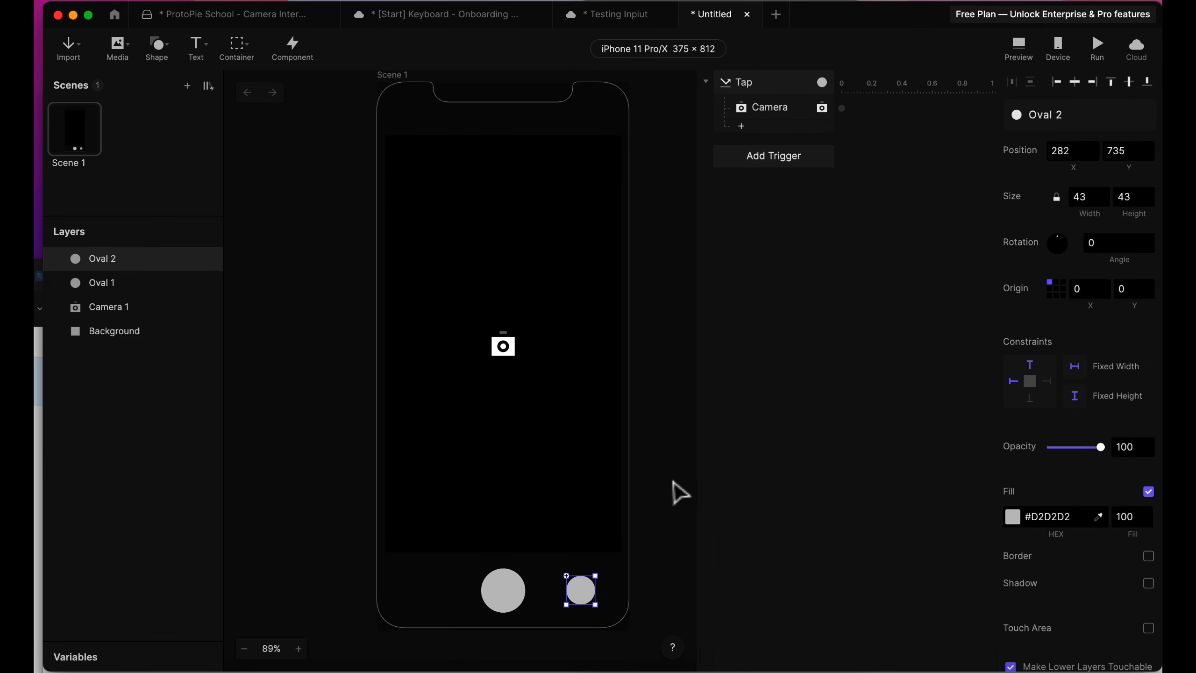
pyautogui.click(773, 162)
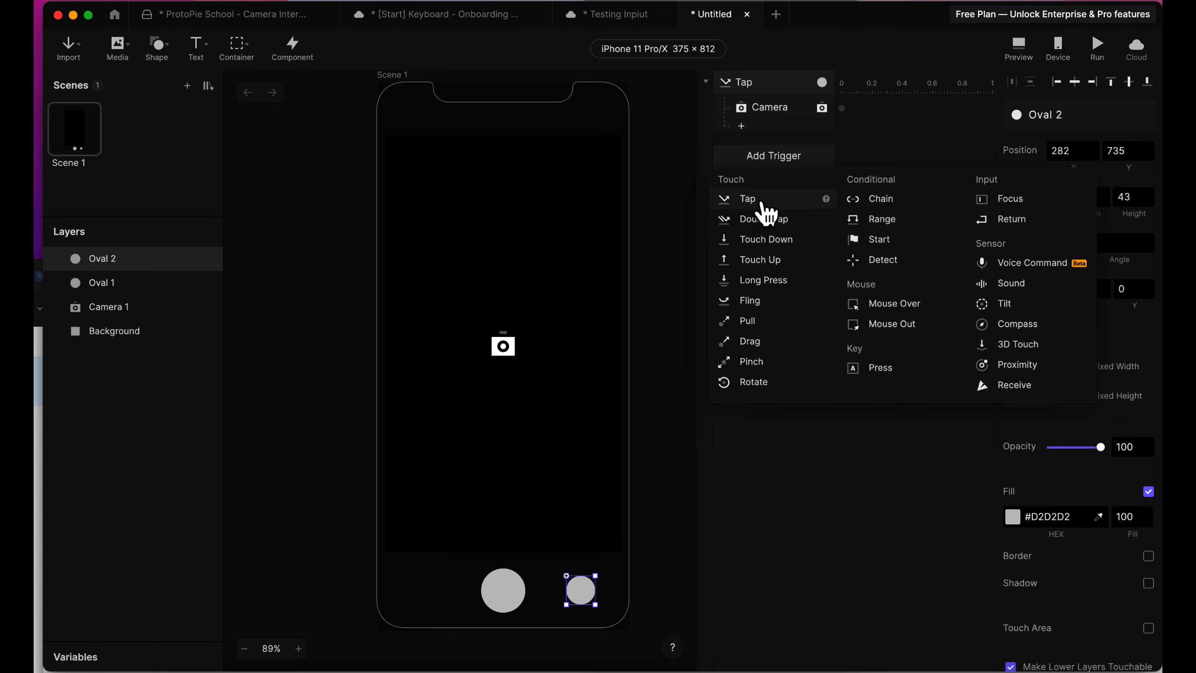
pyautogui.click(766, 212)
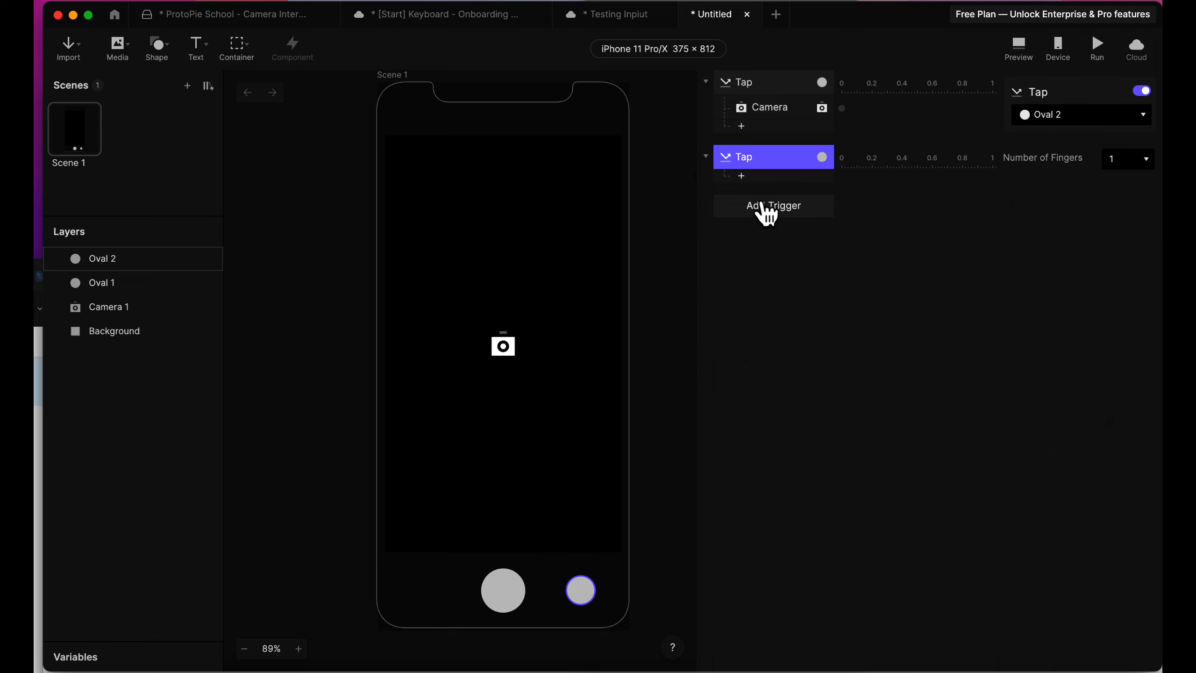
# Give the small circle's Tap trigger a Camera response that starts Camera 1 with the camera set to Switch.
pyautogui.click(742, 176)
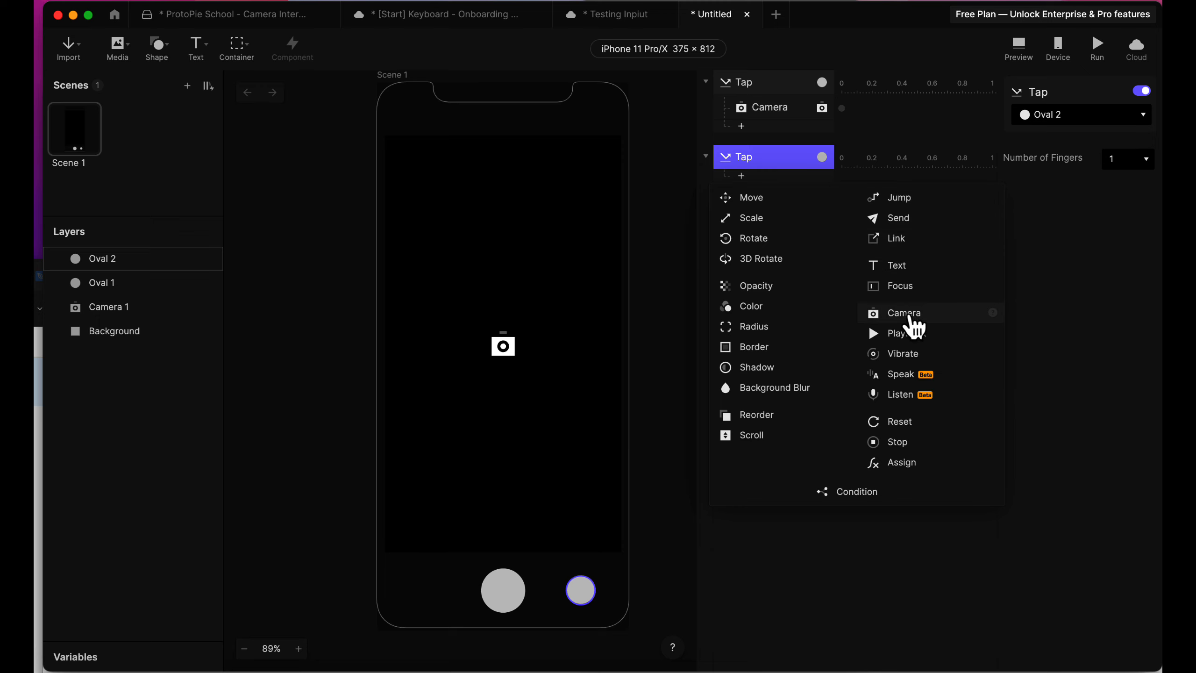
pyautogui.click(903, 312)
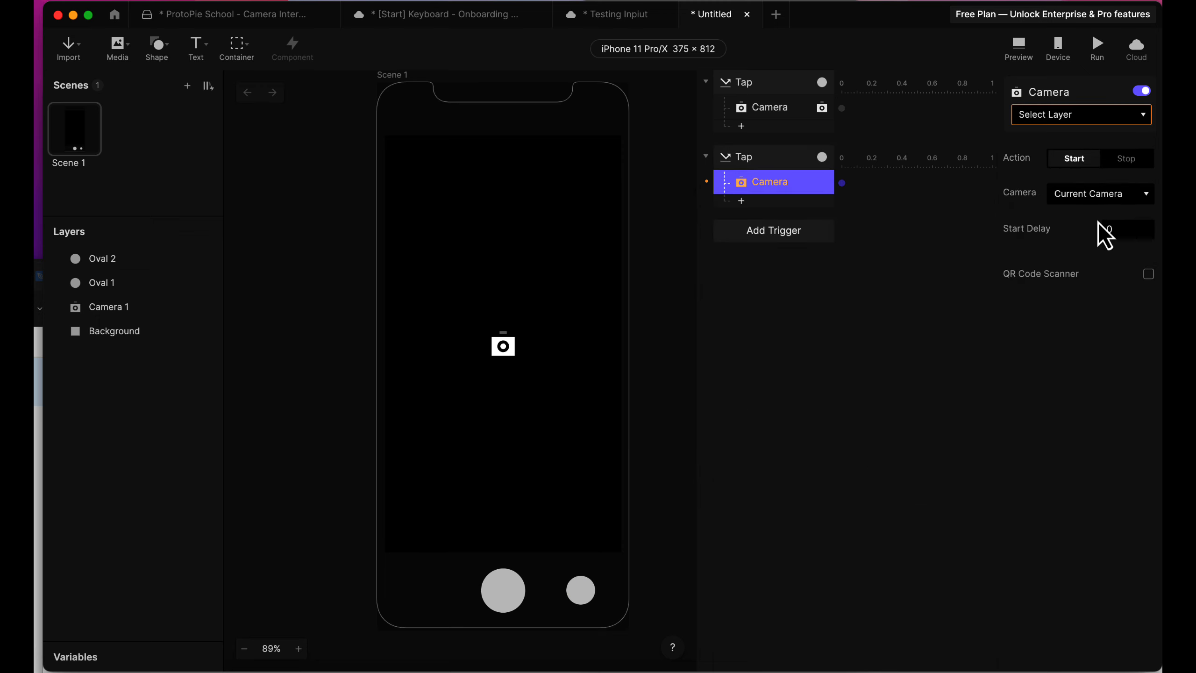
pyautogui.click(1084, 120)
pyautogui.click(1084, 171)
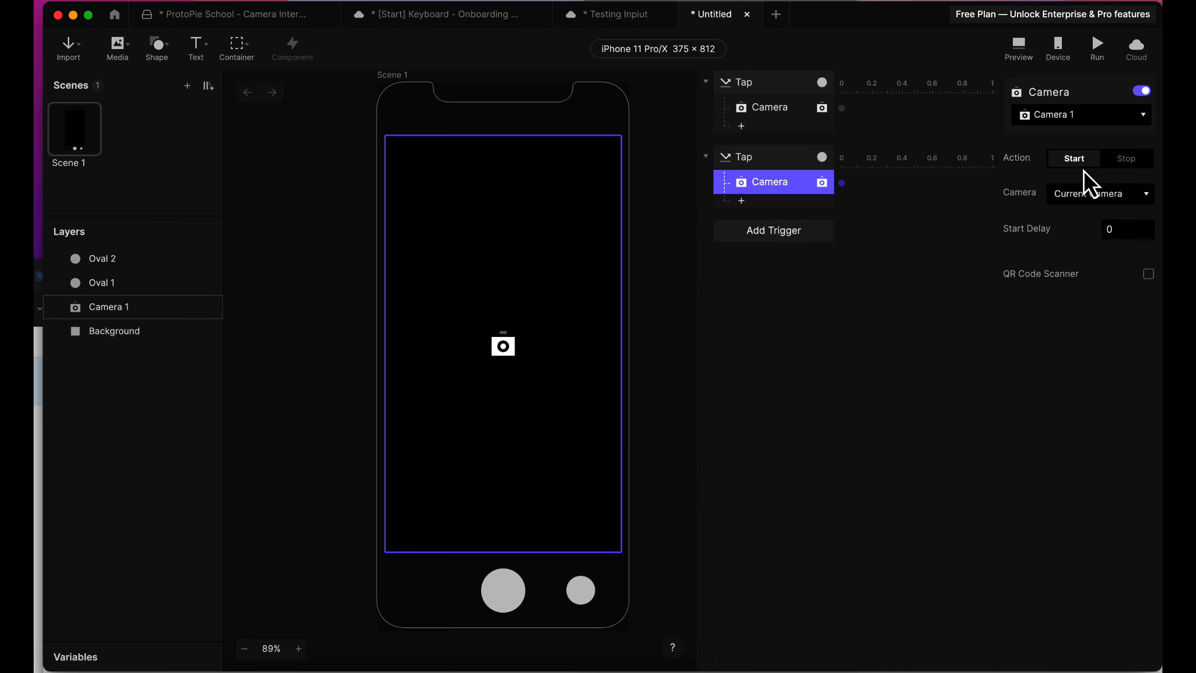
pyautogui.click(1127, 197)
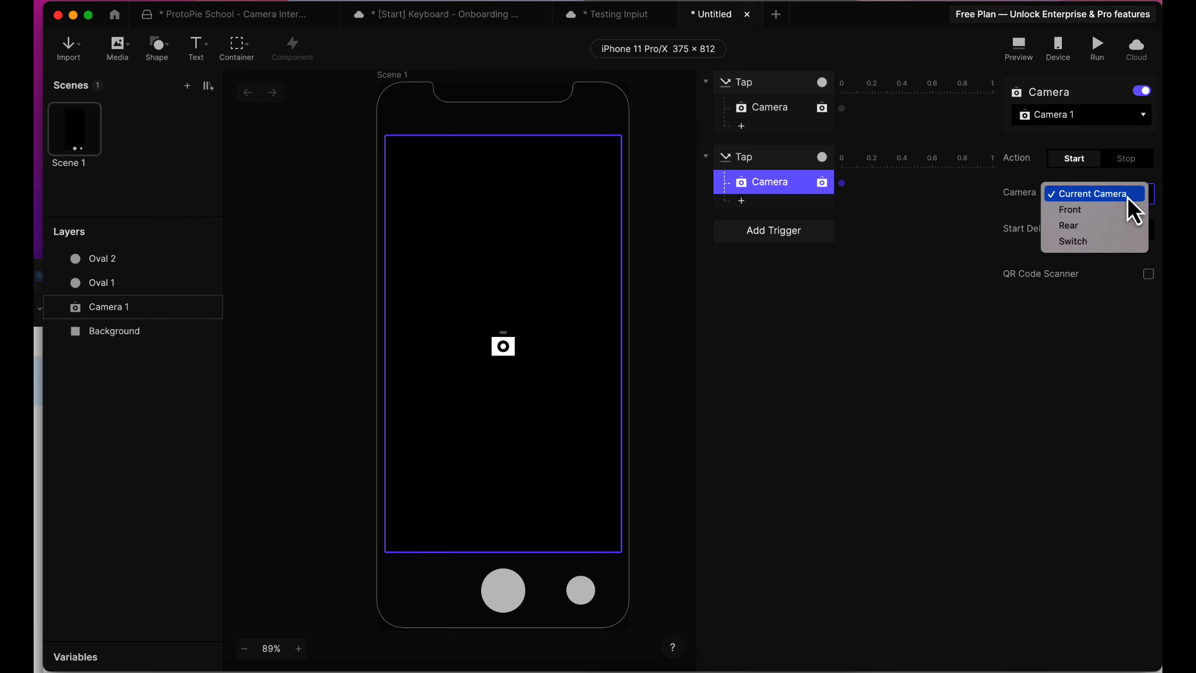
pyautogui.click(1107, 240)
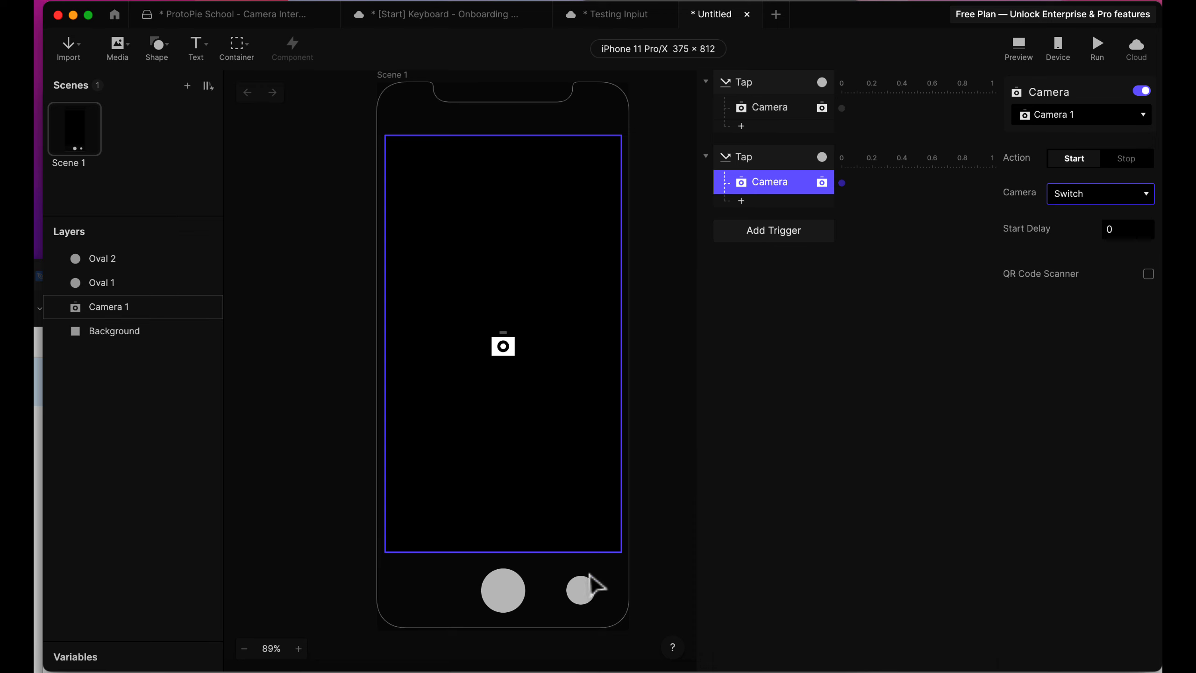
pyautogui.click(589, 597)
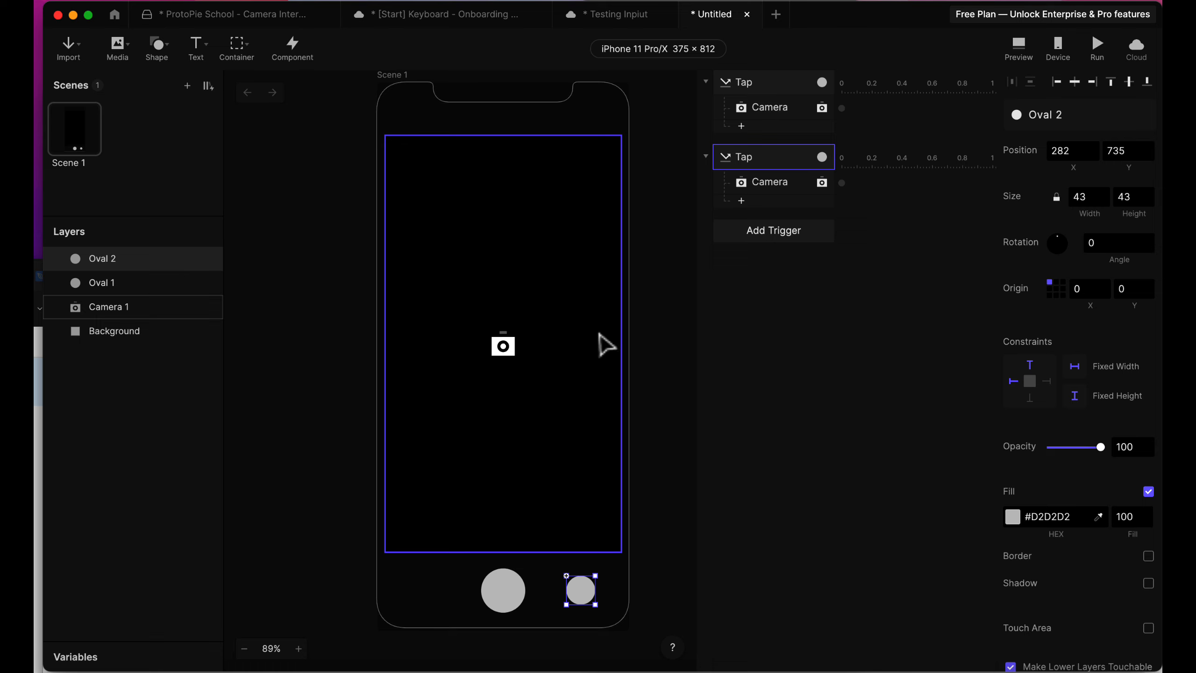
pyautogui.click(705, 365)
pyautogui.click(590, 324)
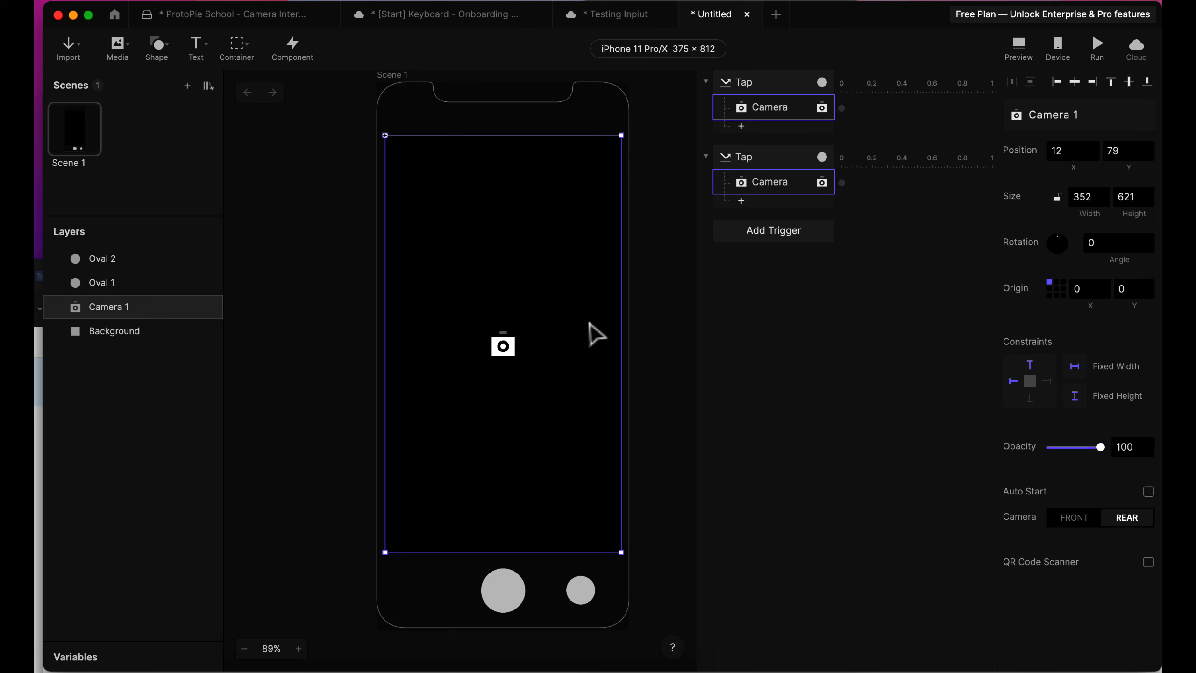
pyautogui.click(659, 339)
pyautogui.click(583, 332)
pyautogui.click(649, 389)
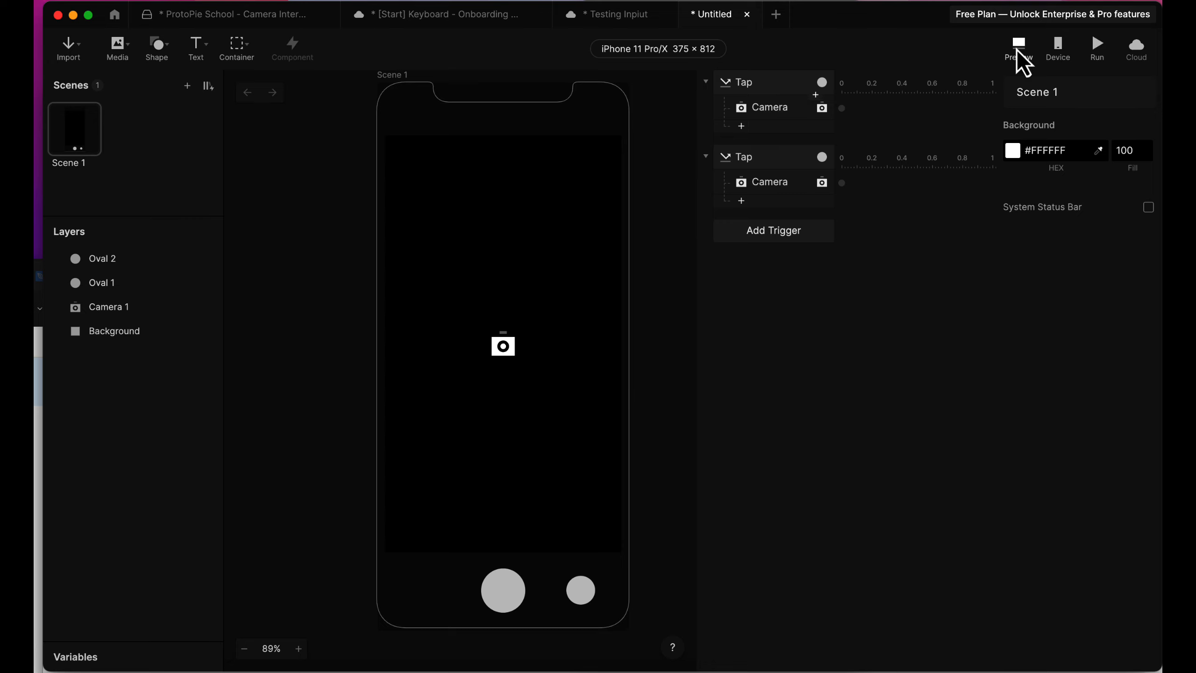
# Show the device connection QR code for running the prototype on a phone, and close it.
pyautogui.click(1049, 49)
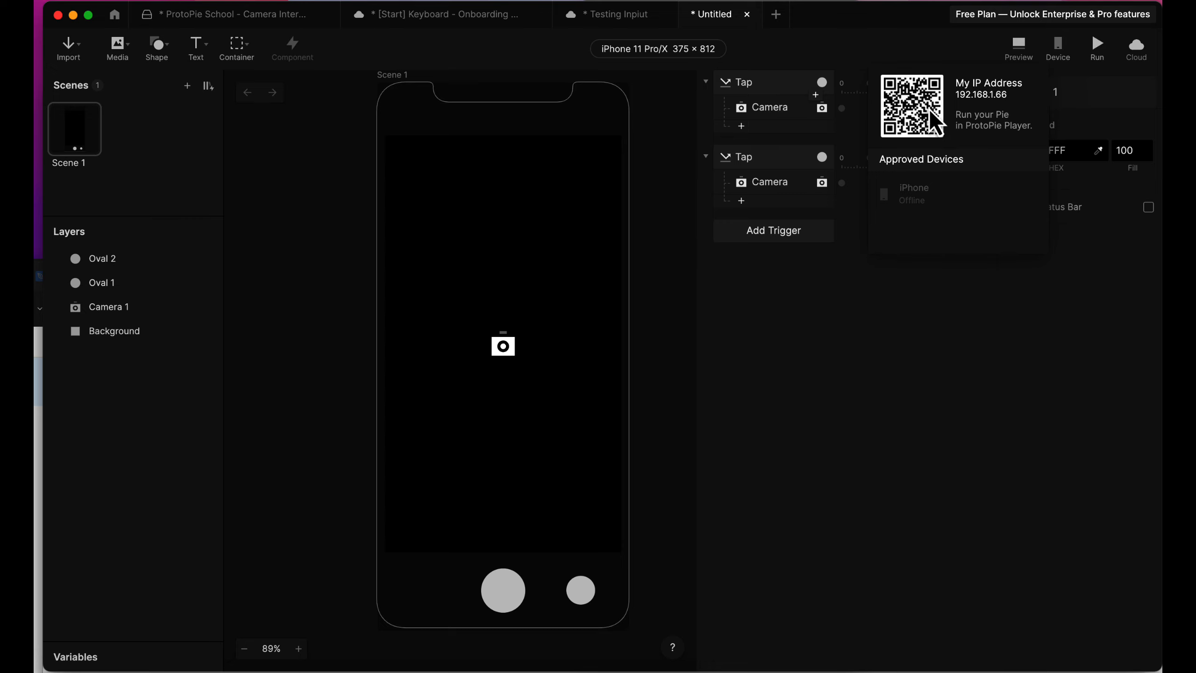
pyautogui.click(833, 294)
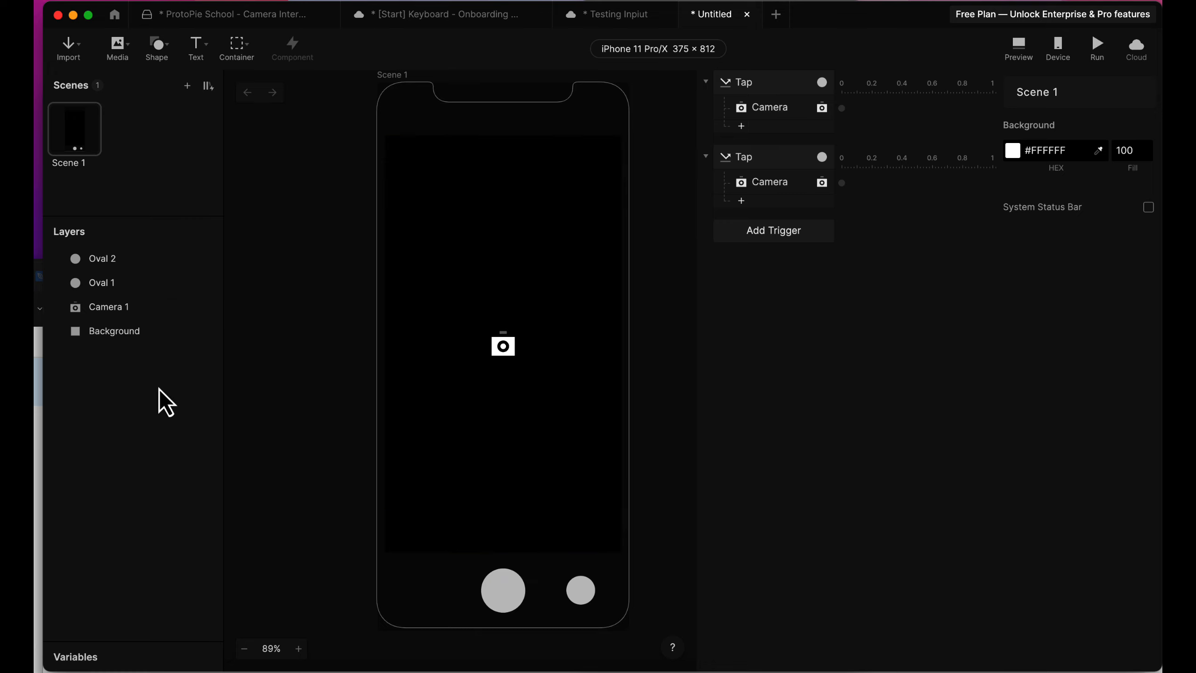
# Draw a rectangle covering the camera layer and resize it to about 352 × 628 at X 12, Y 79.
pyautogui.click(158, 45)
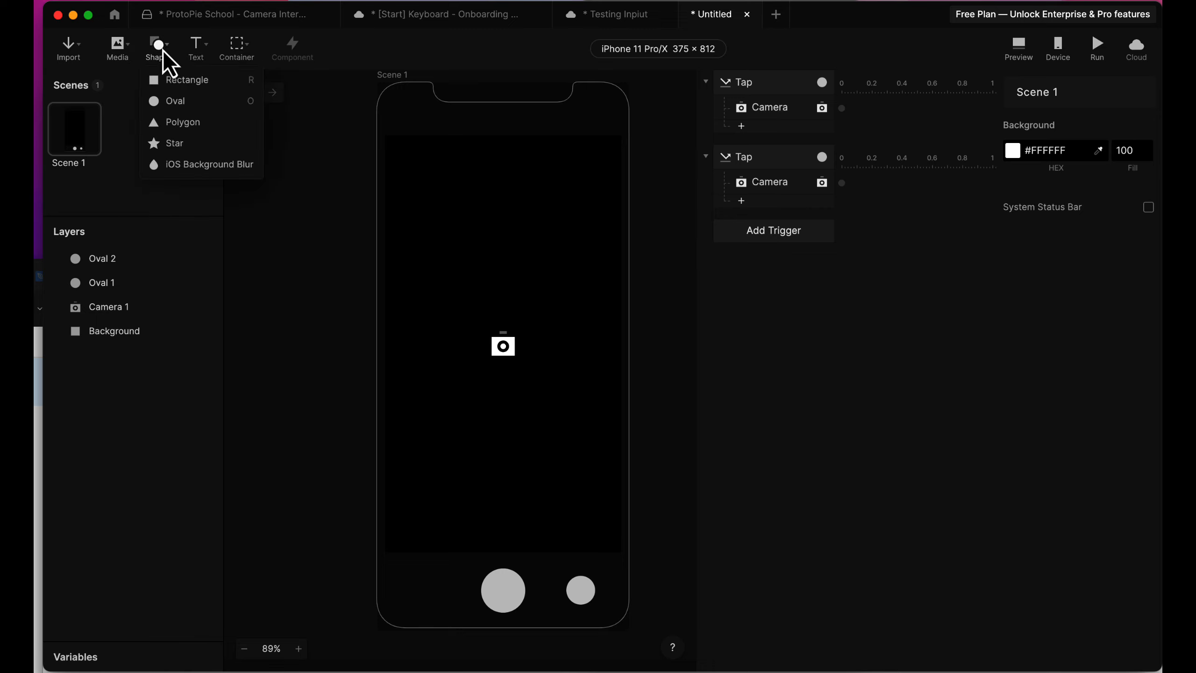
pyautogui.click(186, 80)
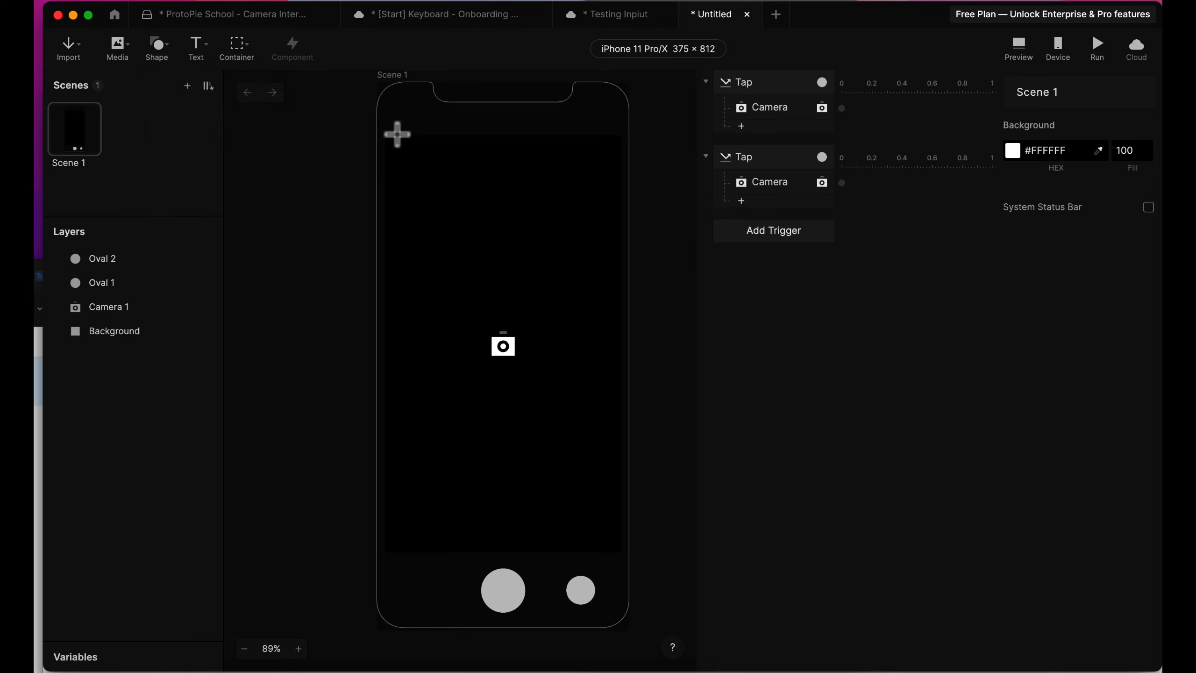
pyautogui.moveTo(396, 161)
pyautogui.mouseDown()
pyautogui.moveTo(605, 512)
pyautogui.moveTo(615, 558)
pyautogui.mouseUp()
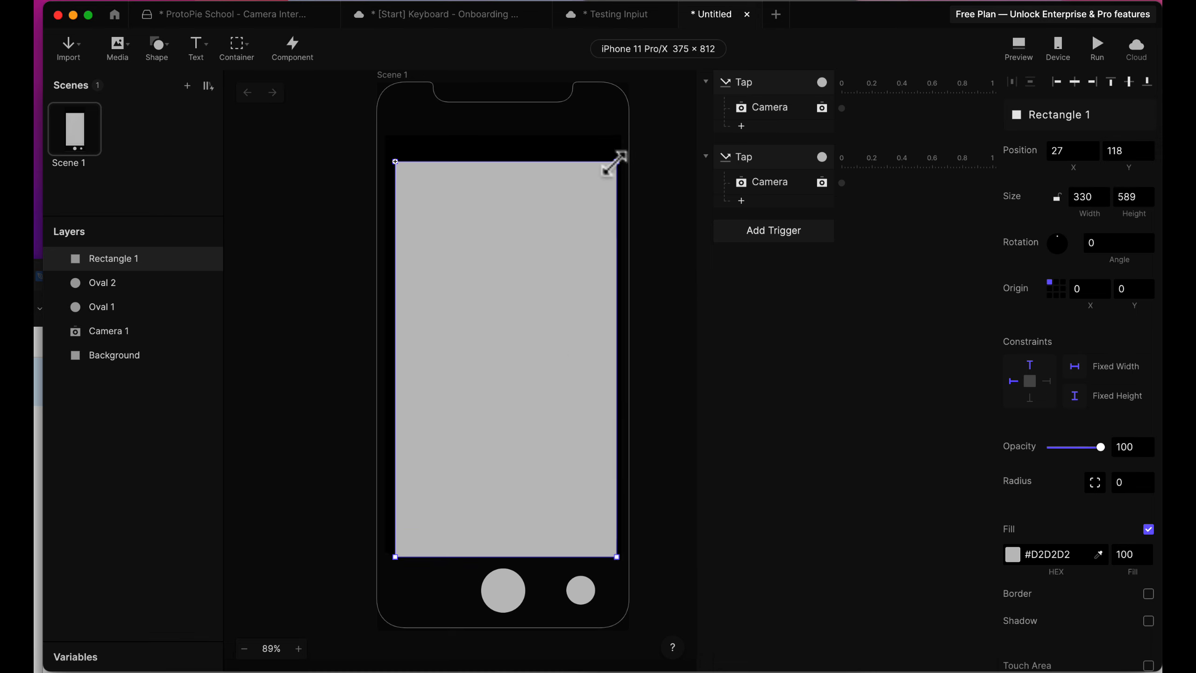
pyautogui.moveTo(618, 159); pyautogui.dragTo(615, 133)
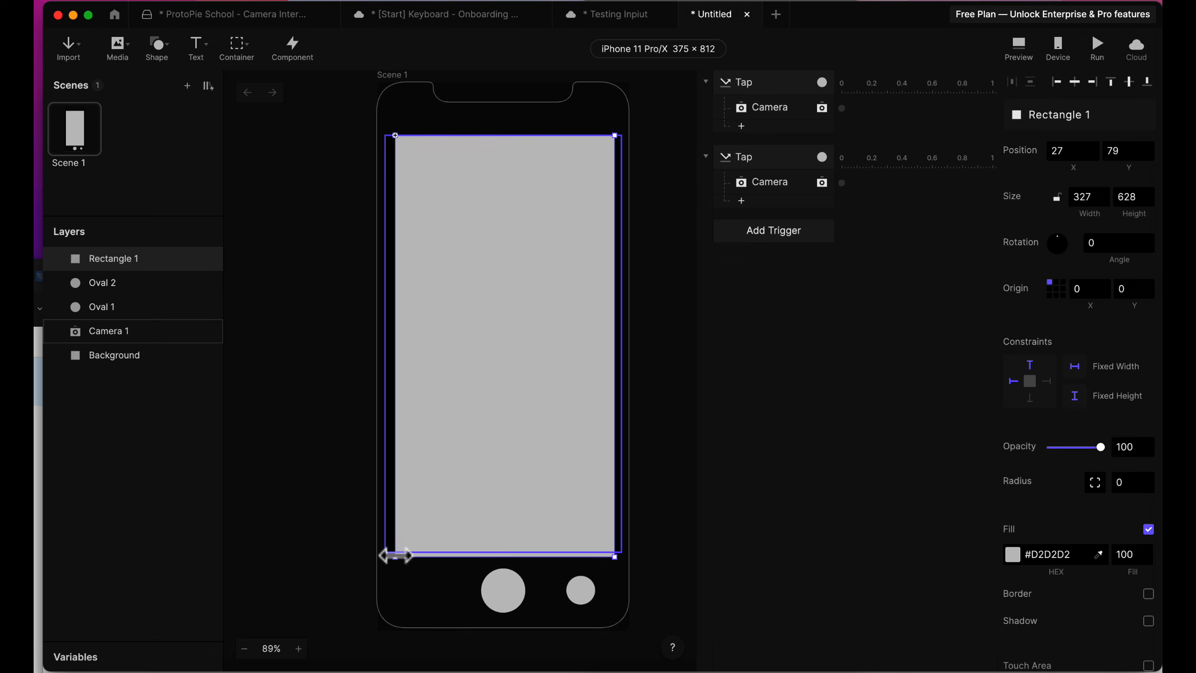
pyautogui.moveTo(386, 553); pyautogui.dragTo(386, 551)
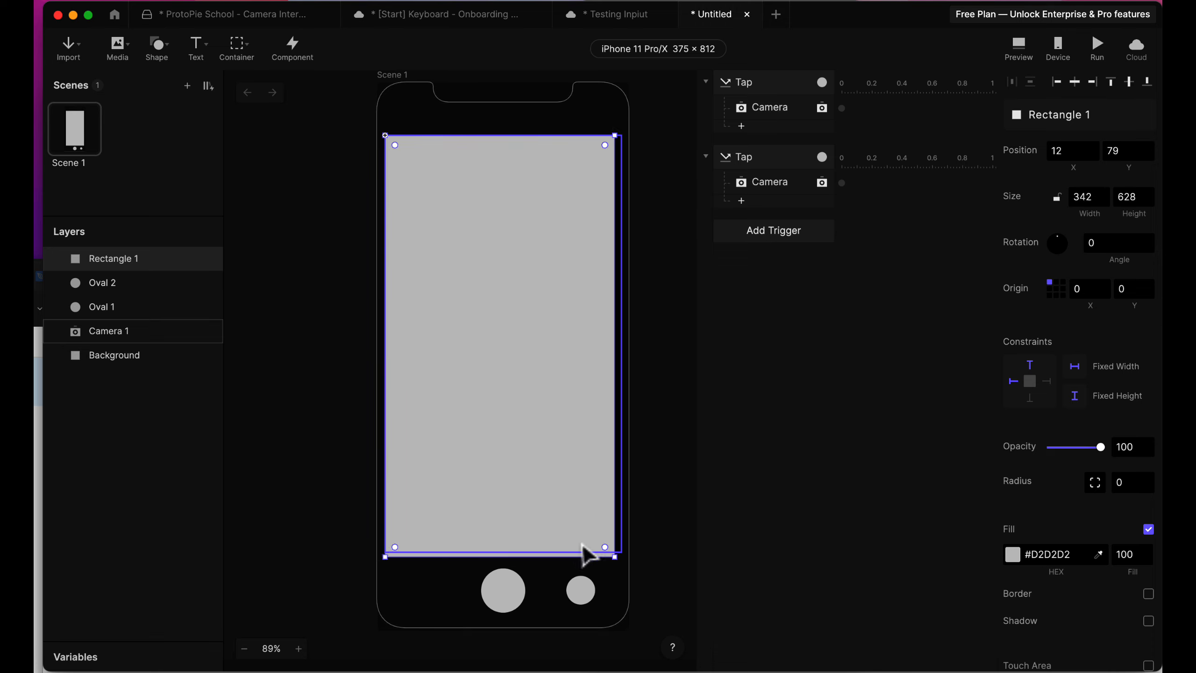
pyautogui.moveTo(617, 557); pyautogui.dragTo(623, 558)
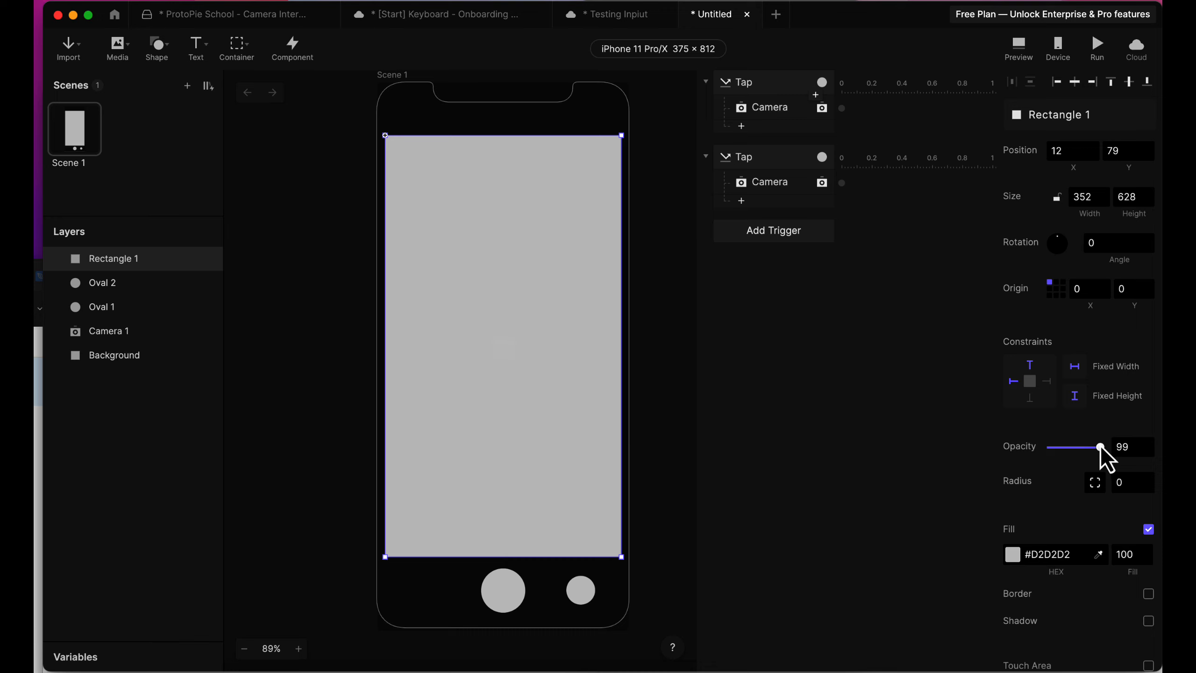
# Set the new rectangle's opacity to 0 and rename its layer Flash.
pyautogui.moveTo(1099, 447); pyautogui.dragTo(1034, 446)
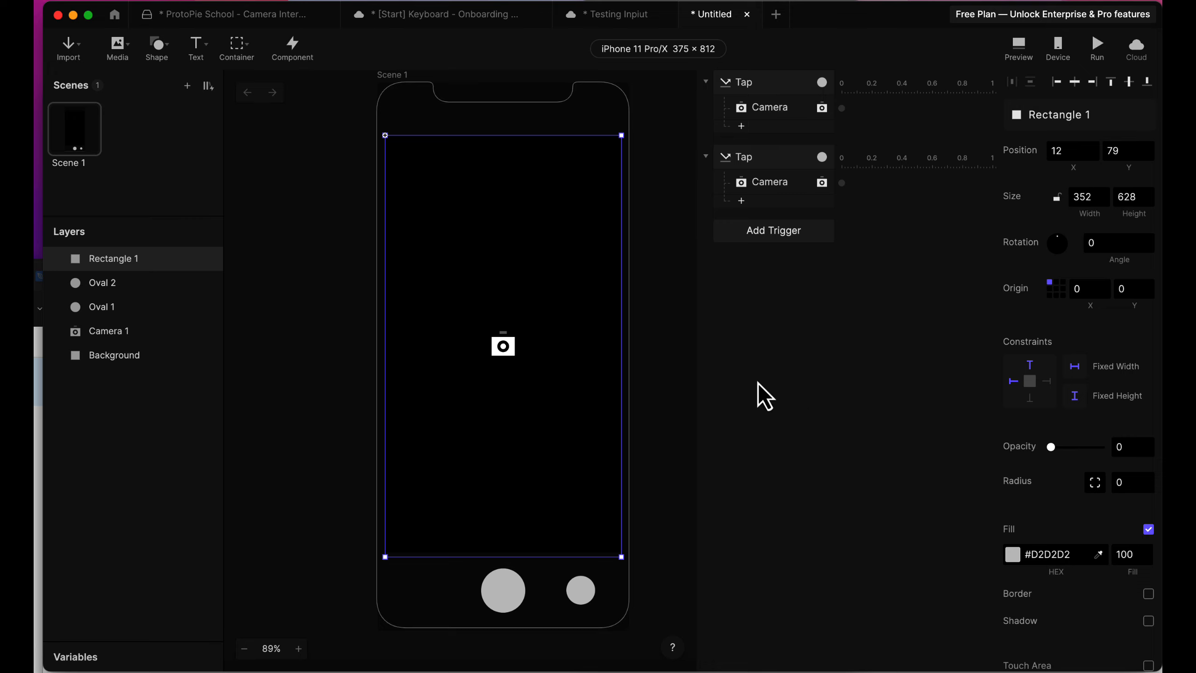
pyautogui.click(512, 591)
pyautogui.click(552, 454)
pyautogui.click(755, 86)
pyautogui.click(756, 110)
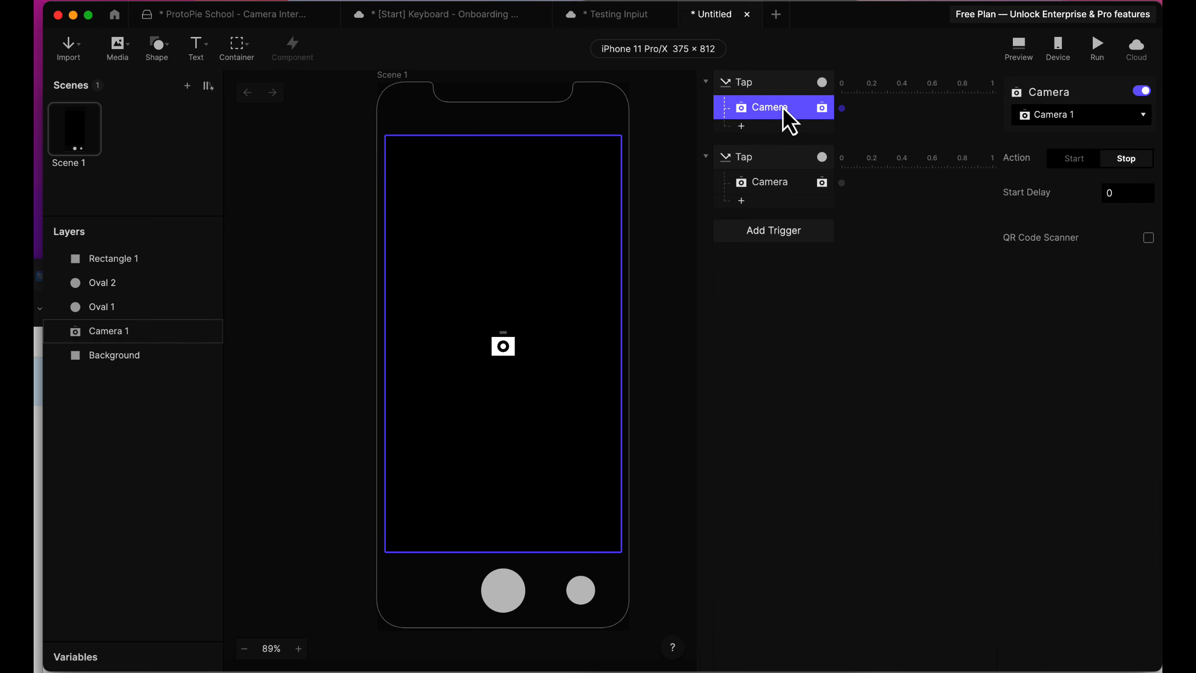
pyautogui.click(742, 127)
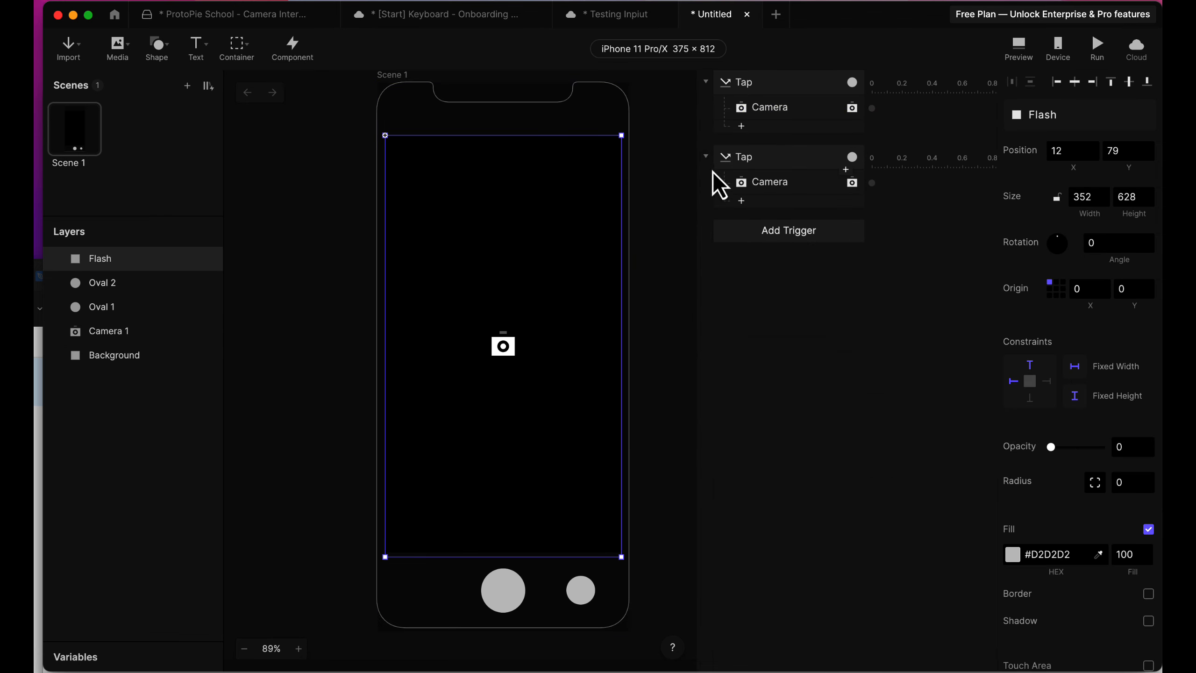
# Add an Opacity response for the Flash layer to the shutter circle's Tap trigger, with opacity to 100 and duration 0.
pyautogui.click(743, 130)
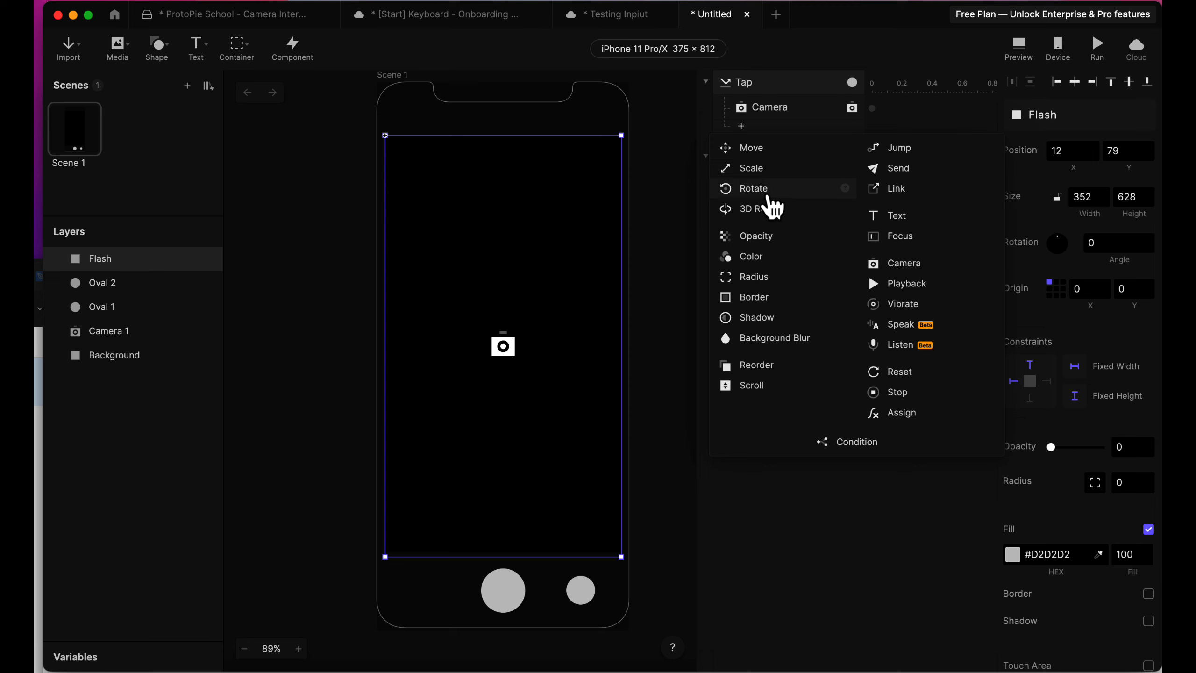
pyautogui.click(769, 237)
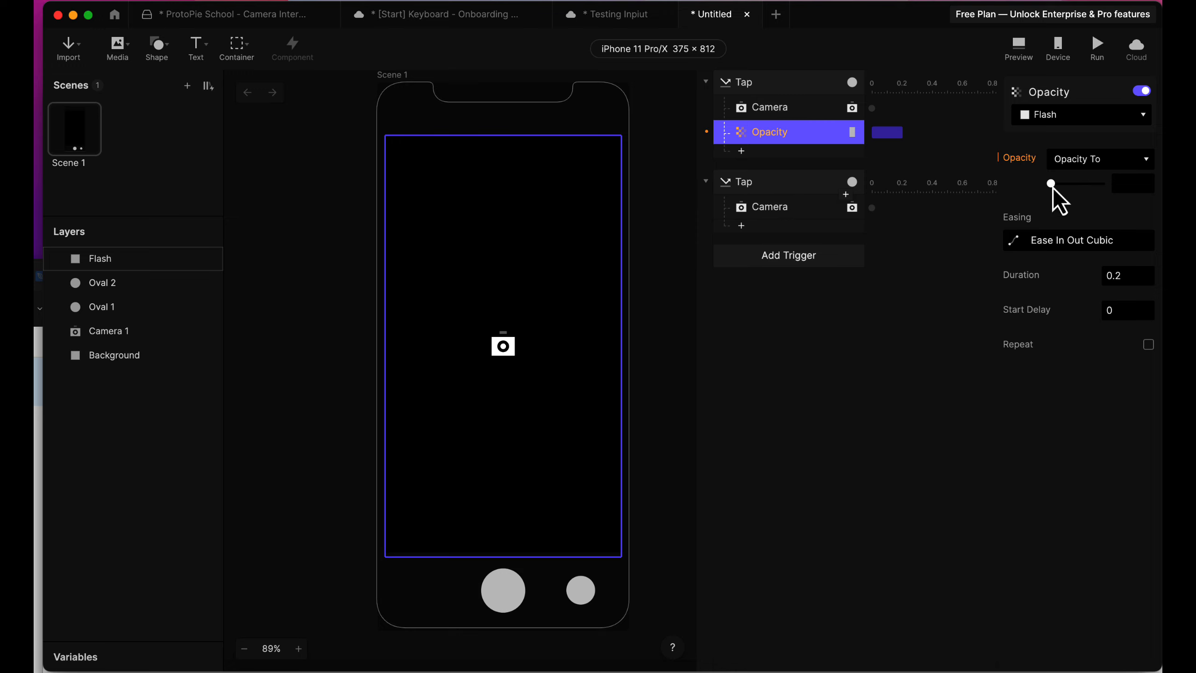
pyautogui.moveTo(1052, 186); pyautogui.dragTo(1134, 194)
pyautogui.click(1122, 276)
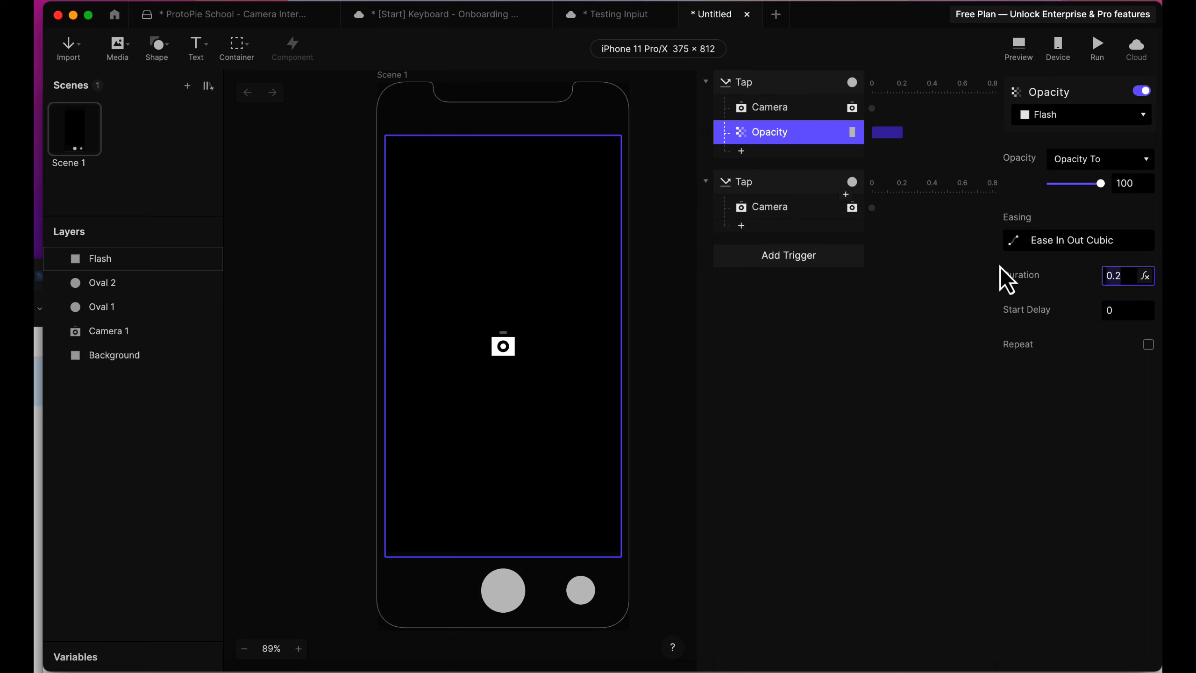
pyautogui.write('0')
pyautogui.click(770, 143)
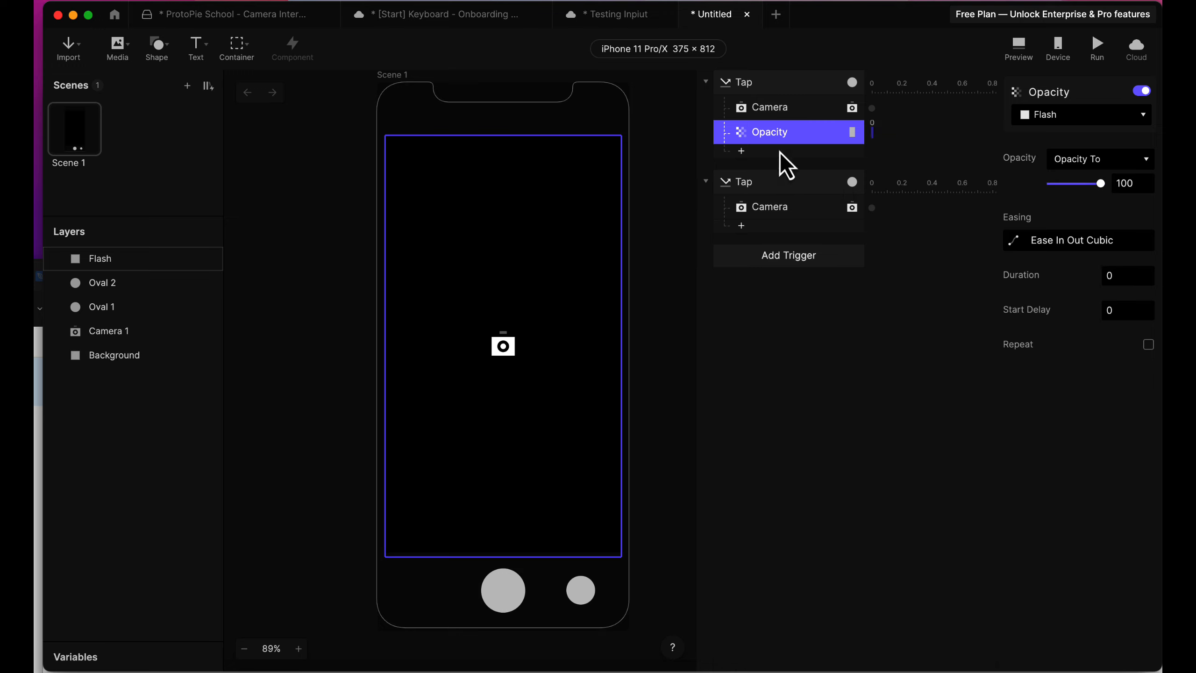
# Add a second Opacity response for Flash to the same Tap trigger, with opacity to 0 and duration 0.5.
pyautogui.click(744, 155)
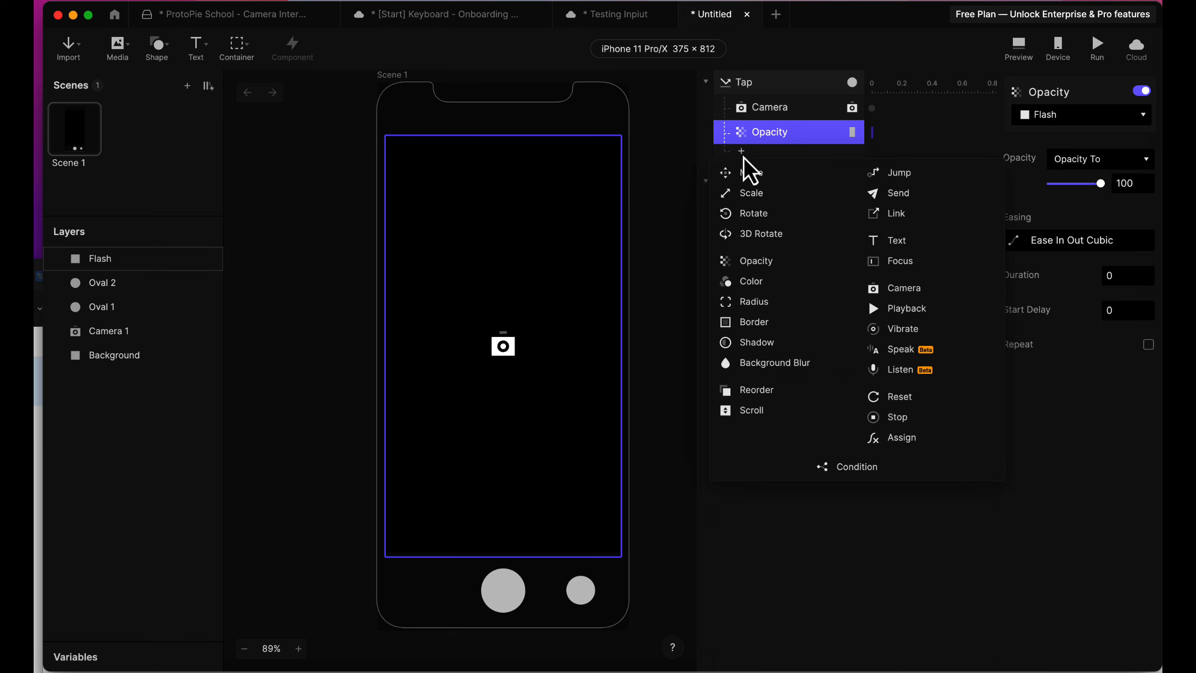
pyautogui.click(784, 262)
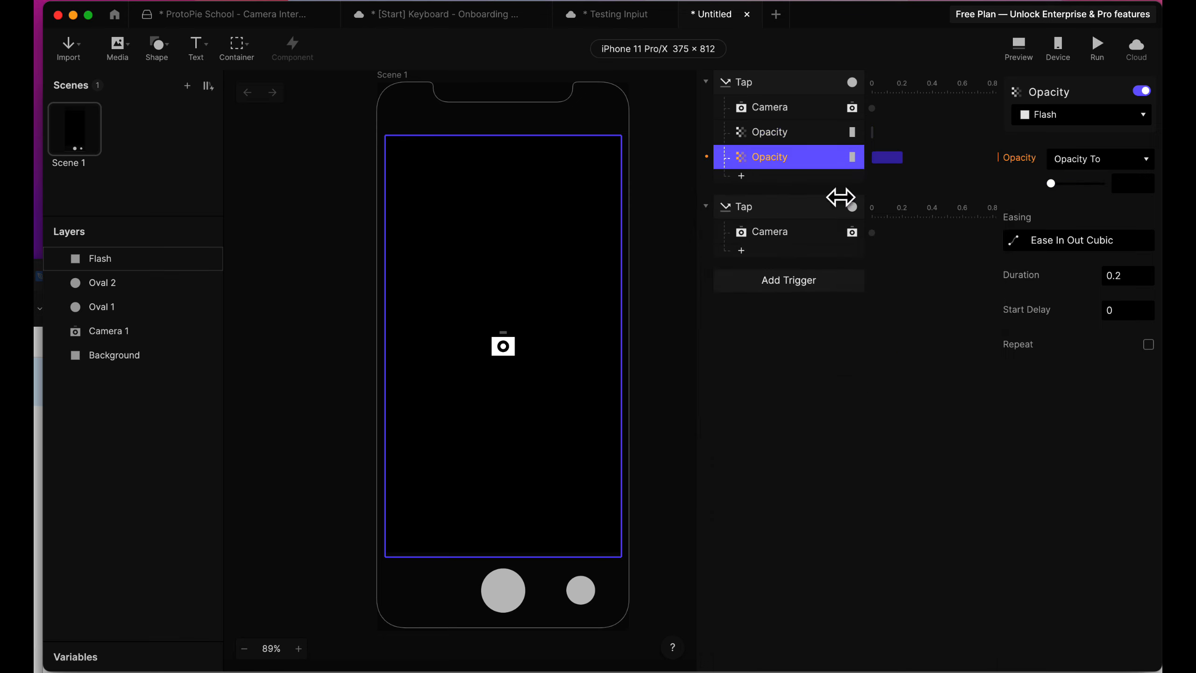
pyautogui.moveTo(1052, 183); pyautogui.dragTo(1005, 176)
pyautogui.click(770, 134)
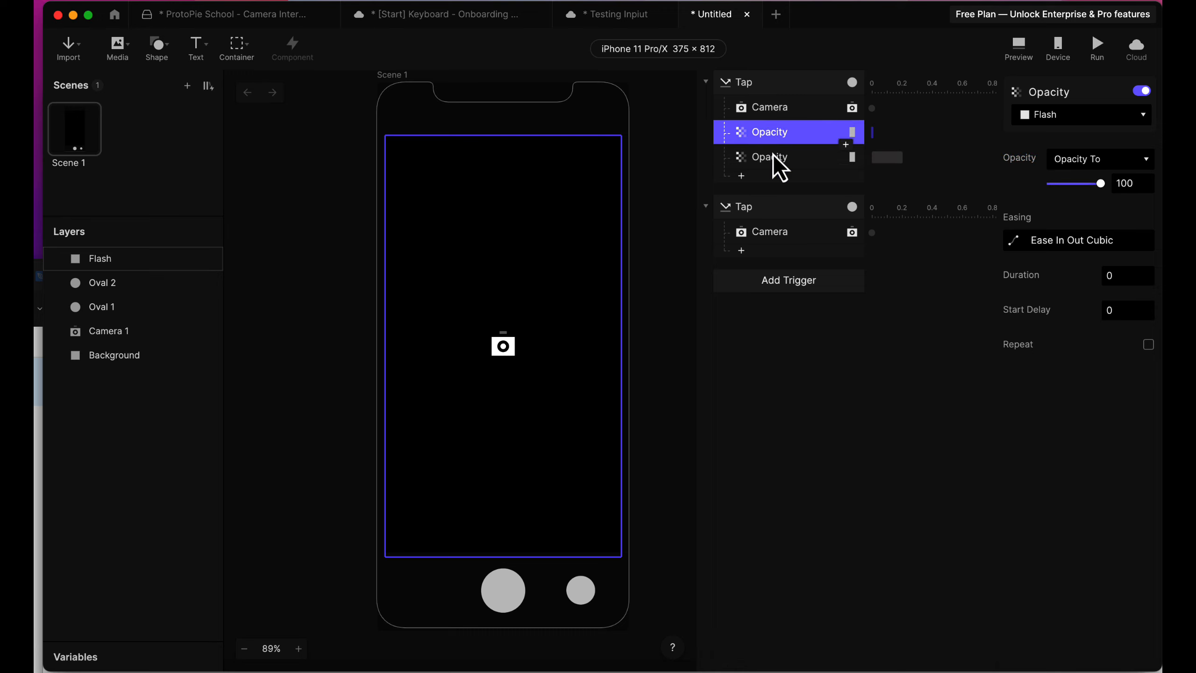
pyautogui.click(773, 158)
pyautogui.click(1121, 276)
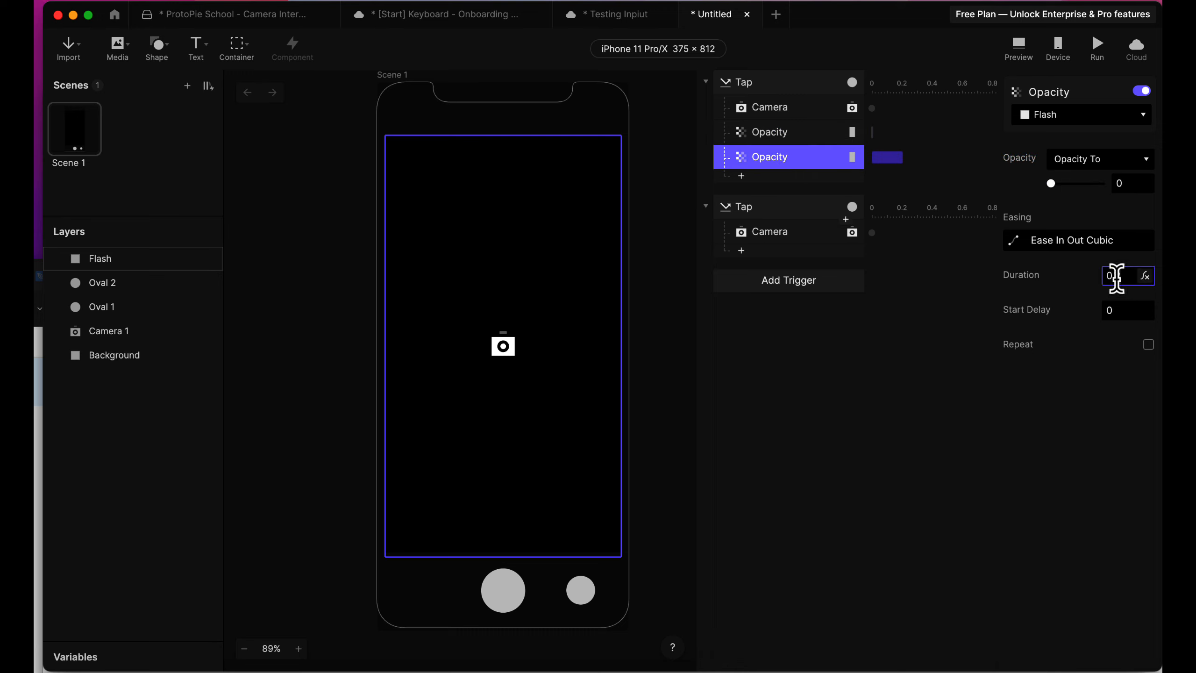
pyautogui.press('BackSpace')
pyautogui.write('5')
pyautogui.click(921, 350)
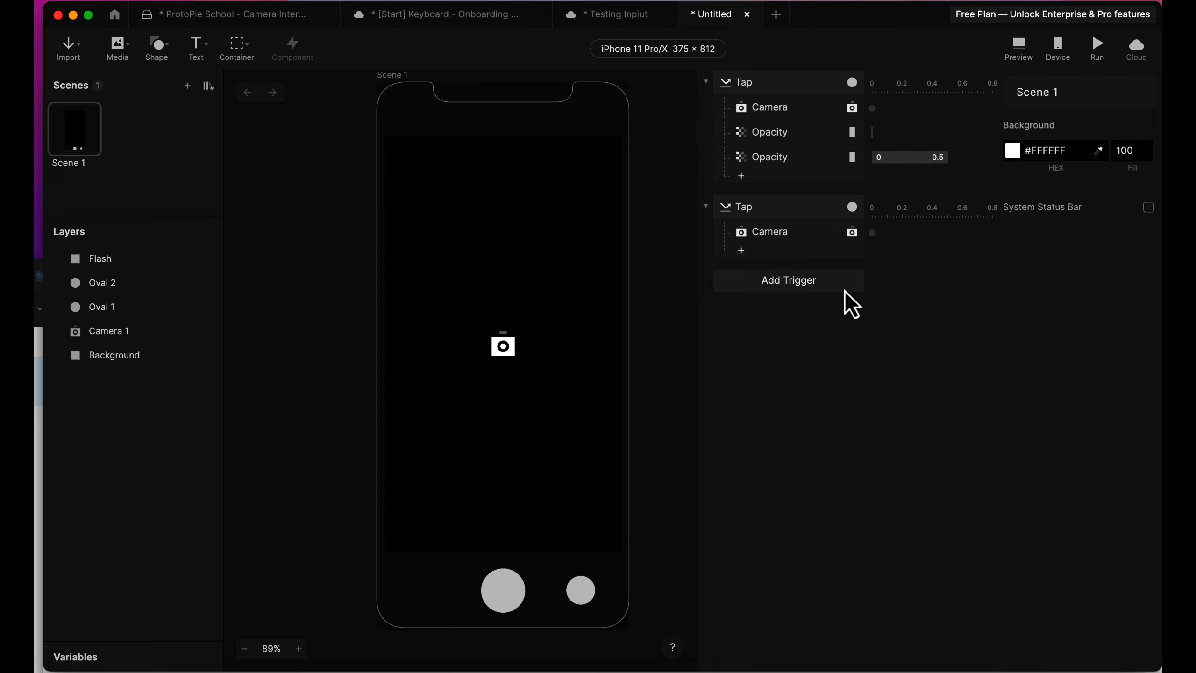
# Review the two Opacity responses, then preview the prototype, test the flash with the shutter circle, and close the preview.
pyautogui.click(773, 160)
pyautogui.click(764, 141)
pyautogui.click(766, 156)
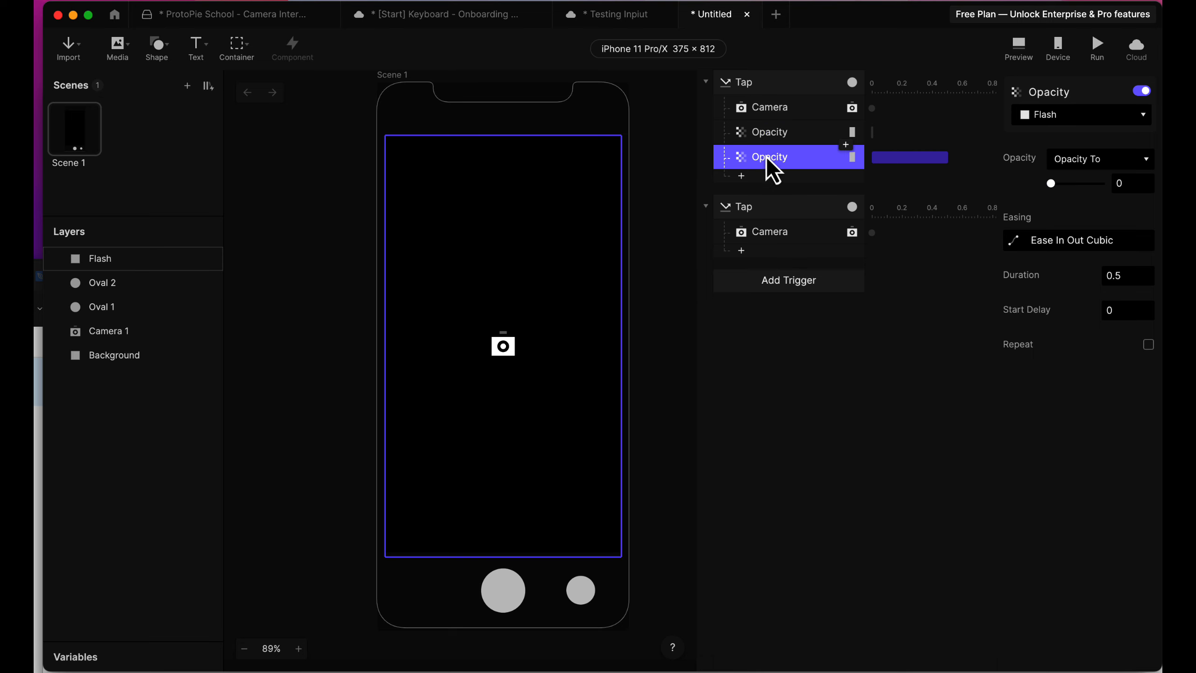
pyautogui.click(1019, 45)
pyautogui.click(1031, 590)
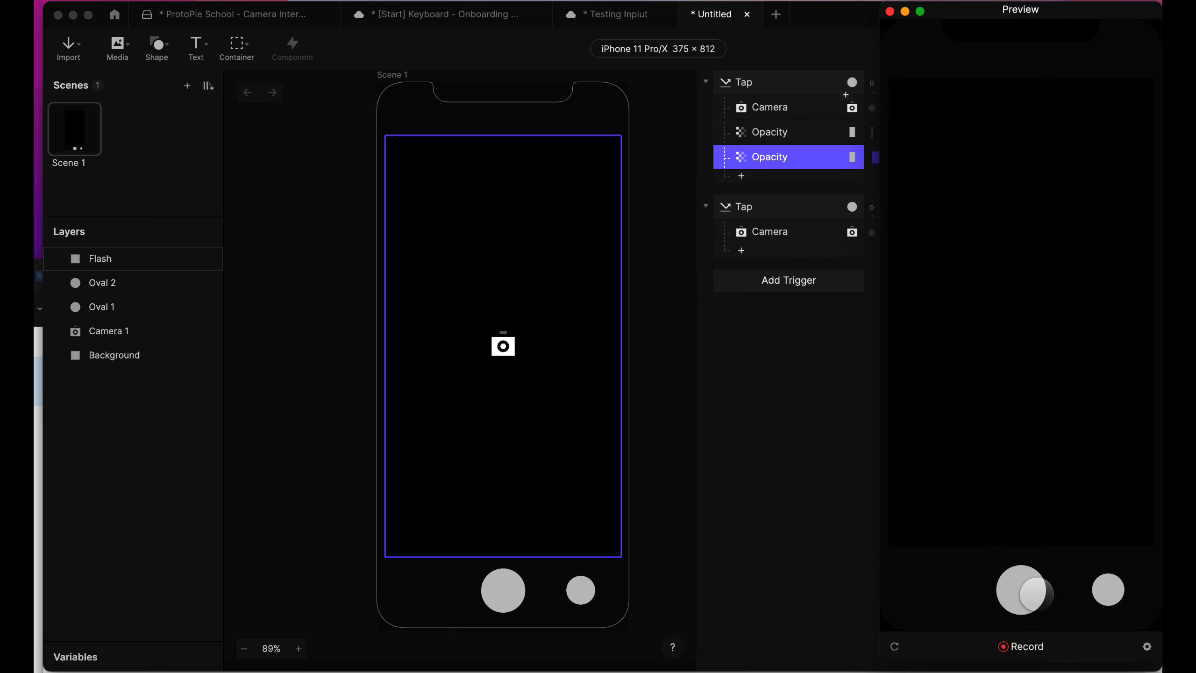
pyautogui.click(1031, 590)
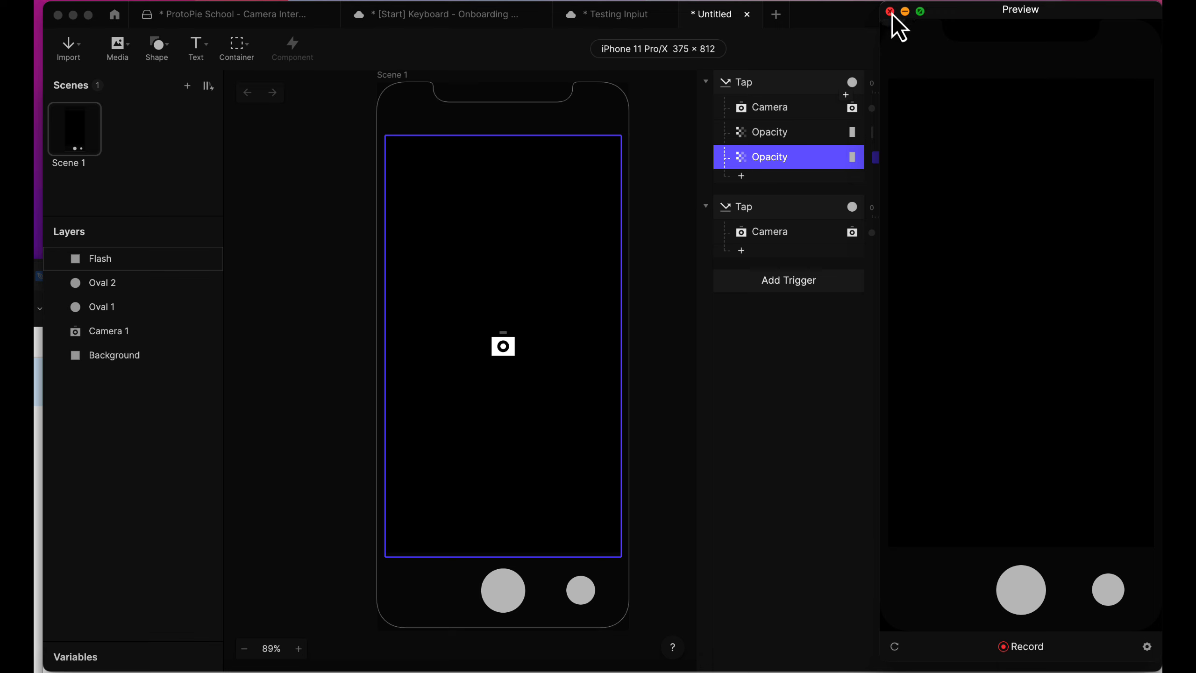
pyautogui.click(890, 11)
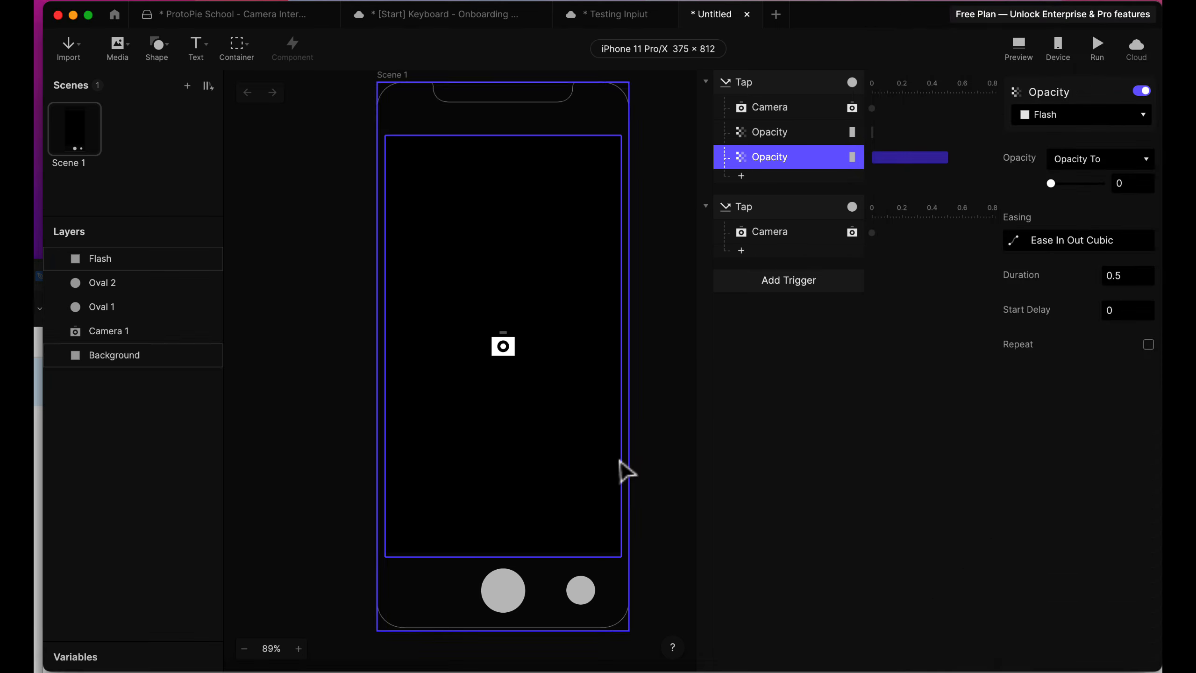
pyautogui.click(501, 595)
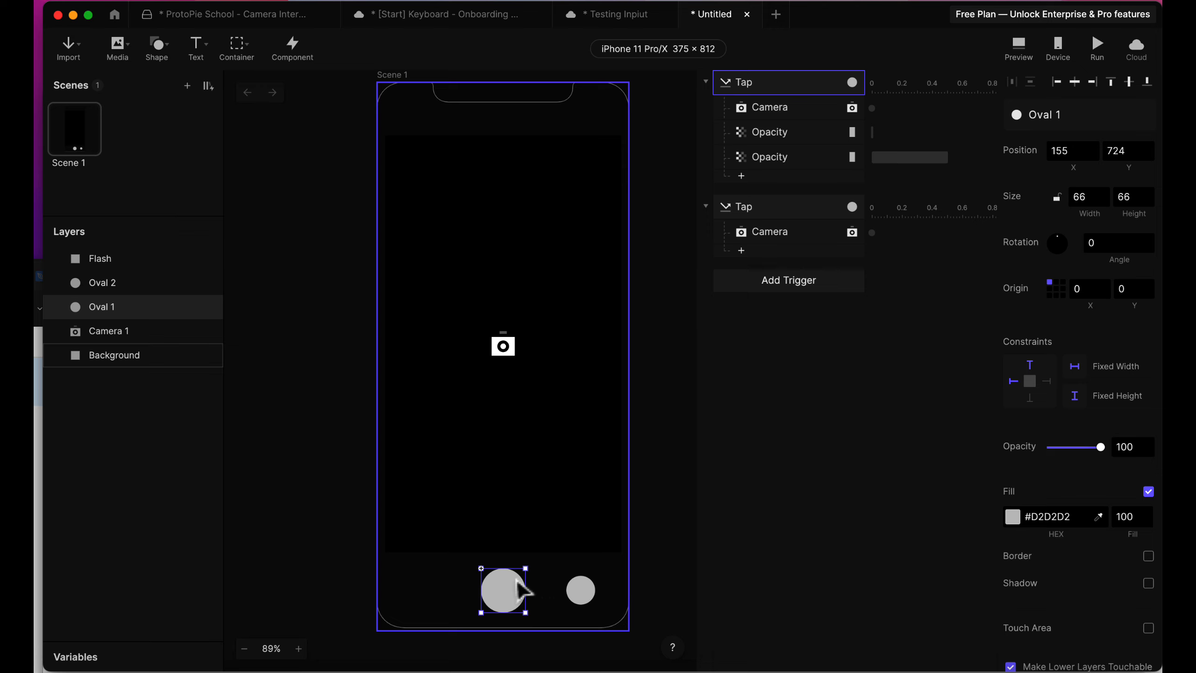
pyautogui.click(728, 430)
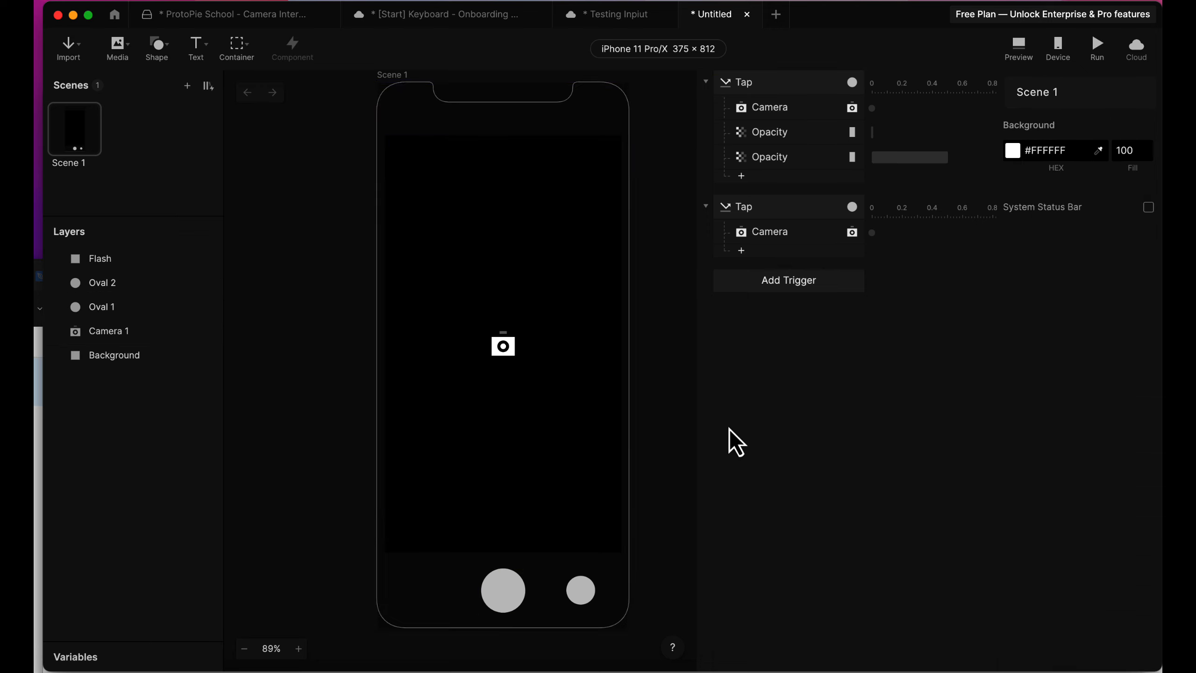